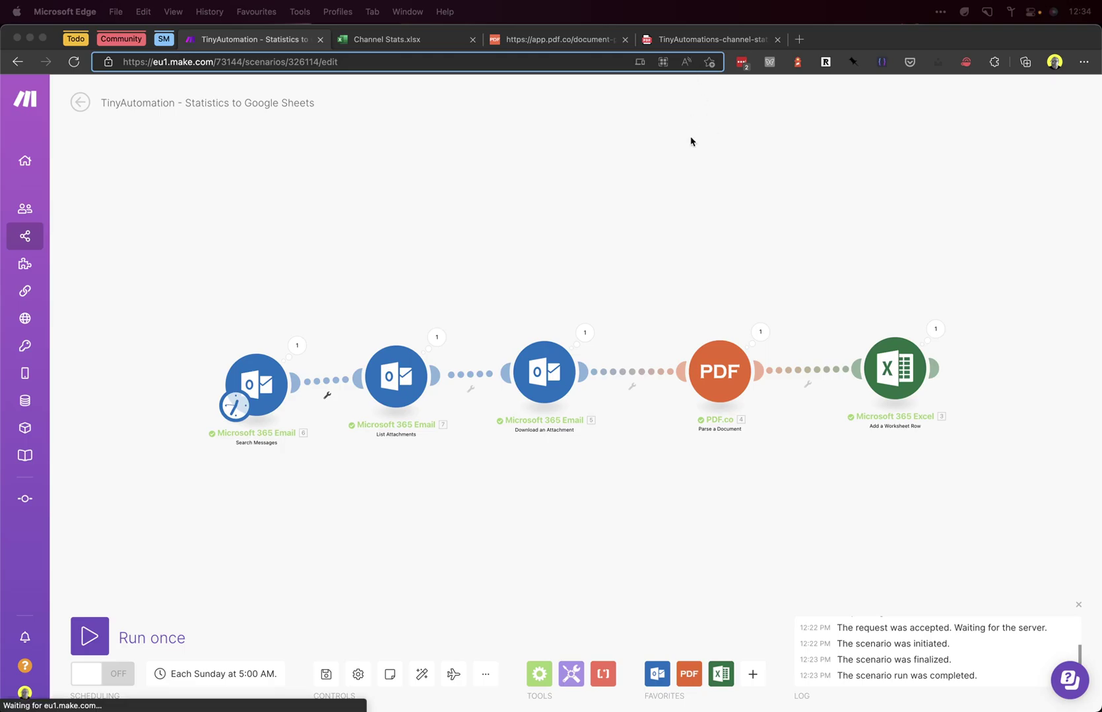
Switch from the Make scenario to the TinyAutomations channel statistics PDF report.
{"action": "key", "text": "super+9"}
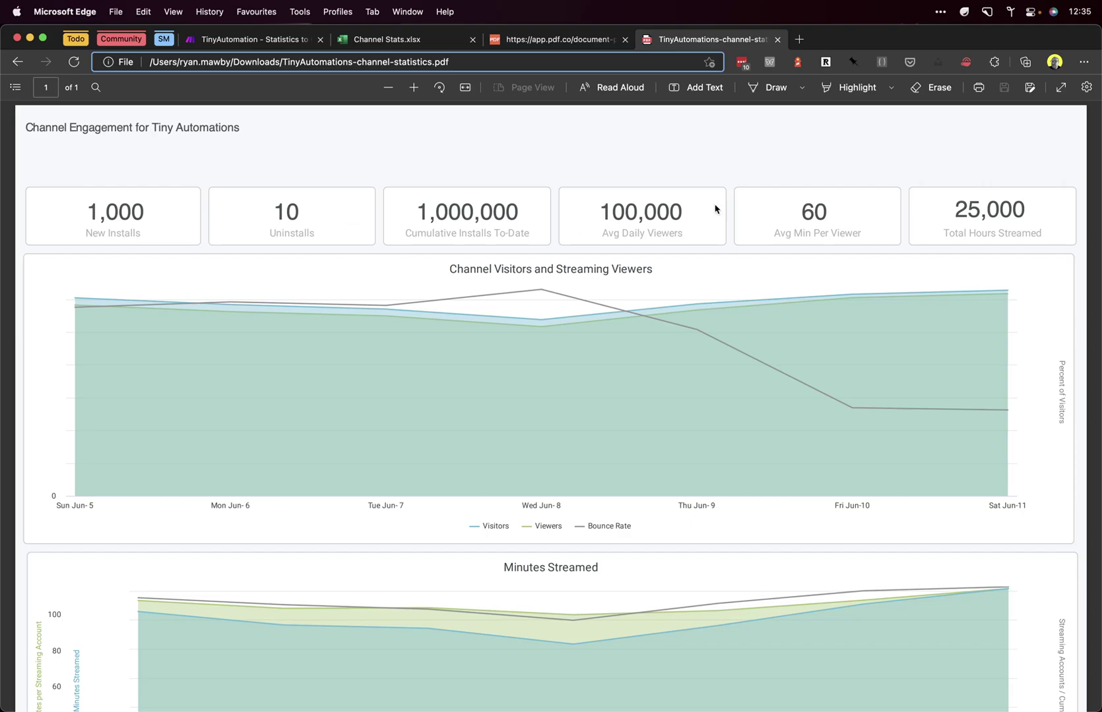
{"action": "key", "text": "ctrl+shift+Tab"}
{"action": "key", "text": "ctrl+shift+Tab"}
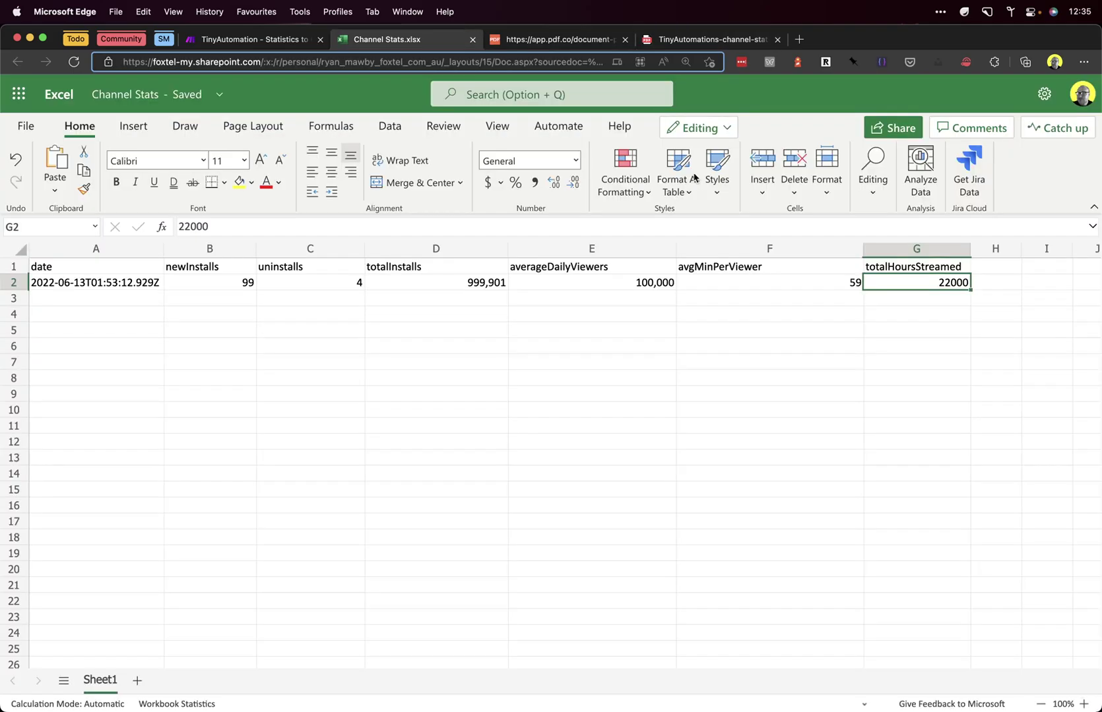
{"action": "left_click", "coordinate": [90, 302]}
{"action": "left_click_drag", "start_coordinate": [91, 301], "coordinate": [946, 298]}
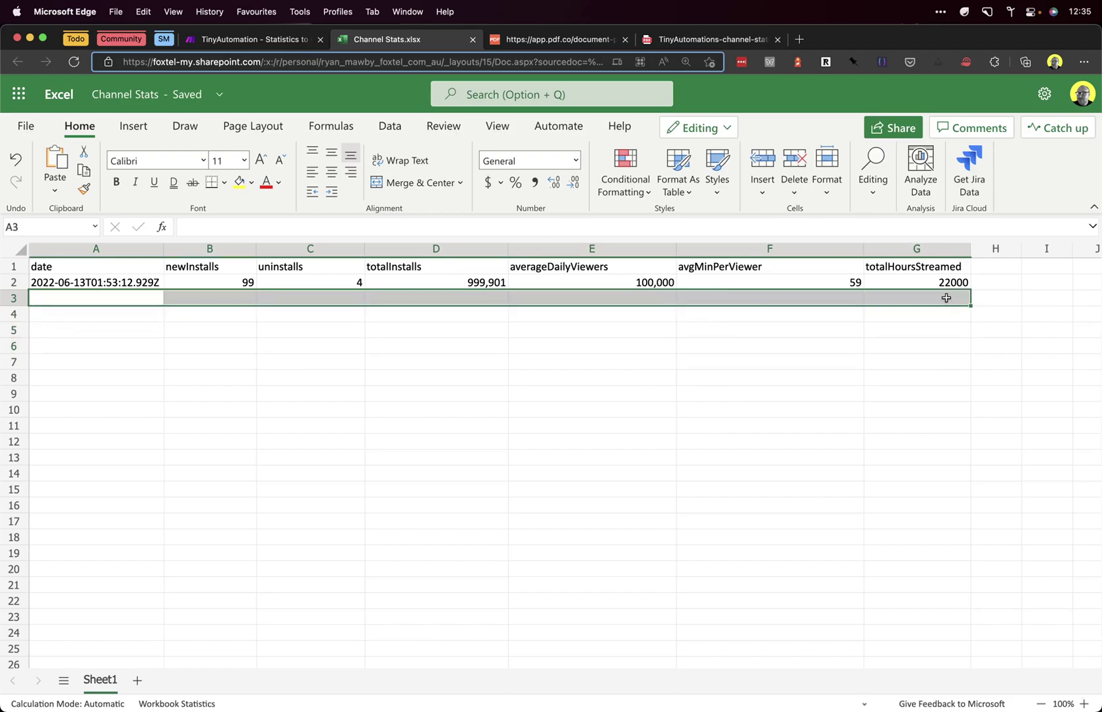
{"action": "left_click", "coordinate": [580, 266]}
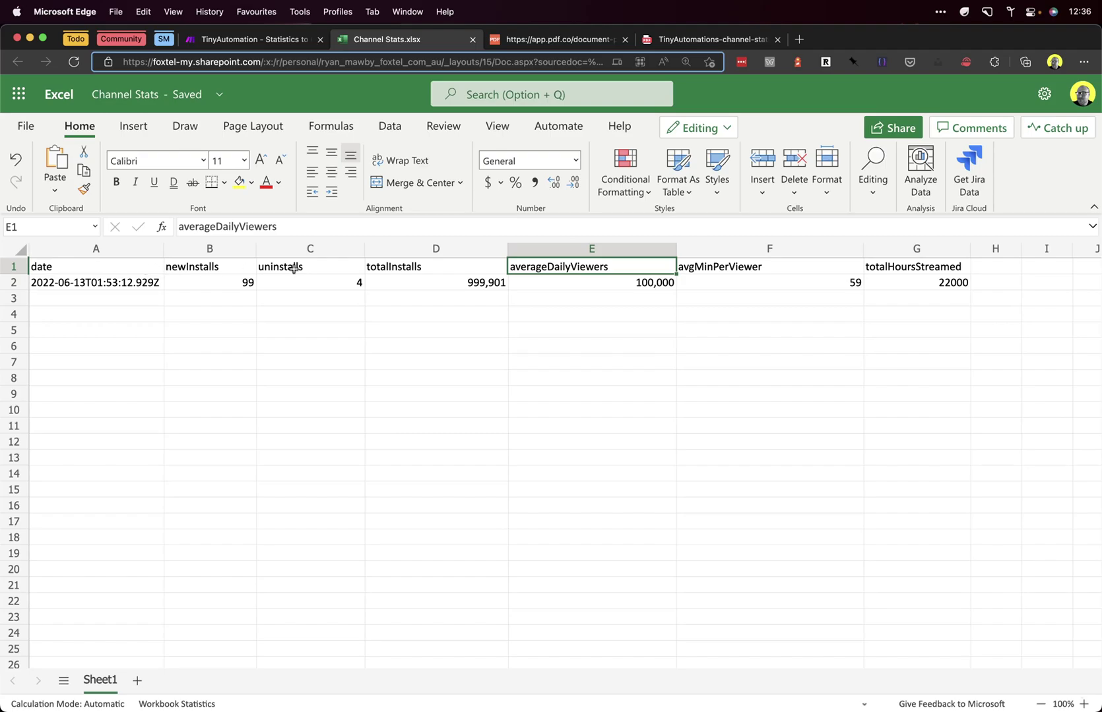
{"action": "left_click_drag", "start_coordinate": [958, 269], "coordinate": [240, 264]}
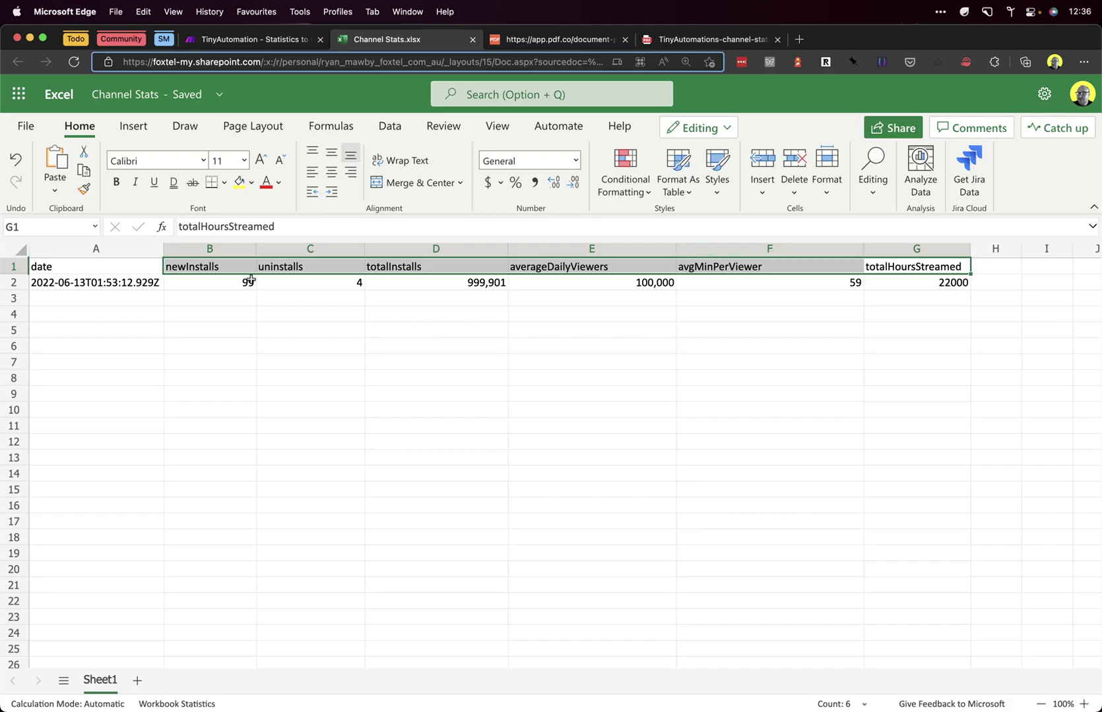
{"action": "left_click", "coordinate": [668, 43]}
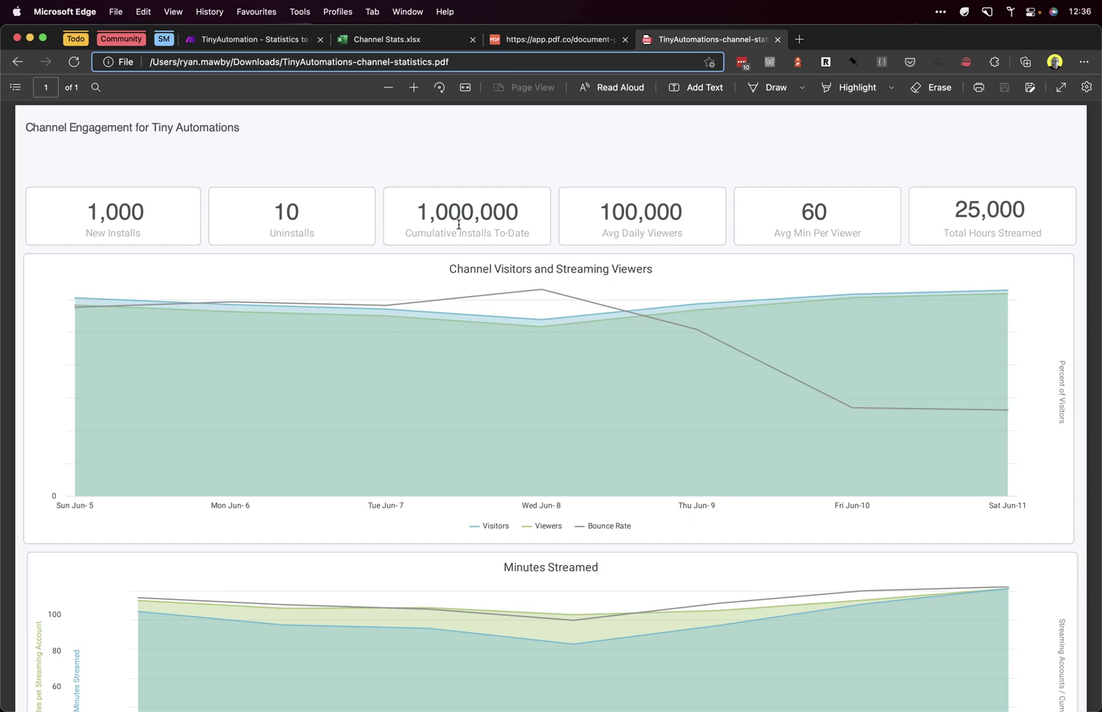
Select and then deselect the report's stat label line, and go back to the Make scenario.
{"action": "triple_click", "coordinate": [627, 235]}
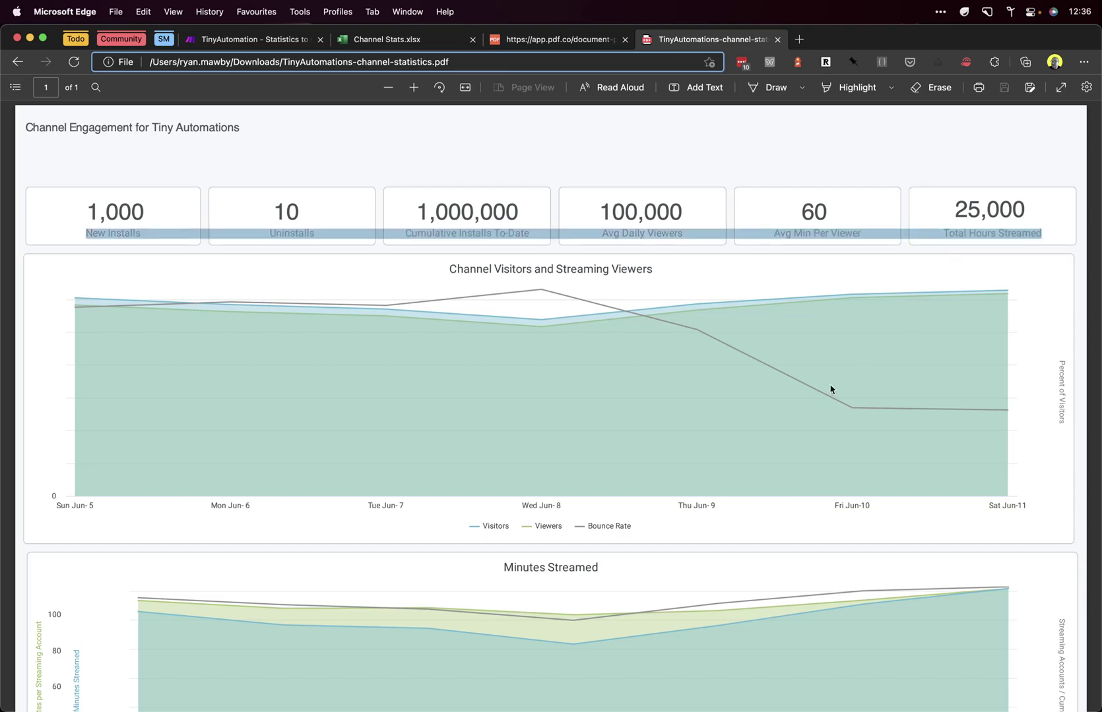
{"action": "left_click", "coordinate": [739, 278]}
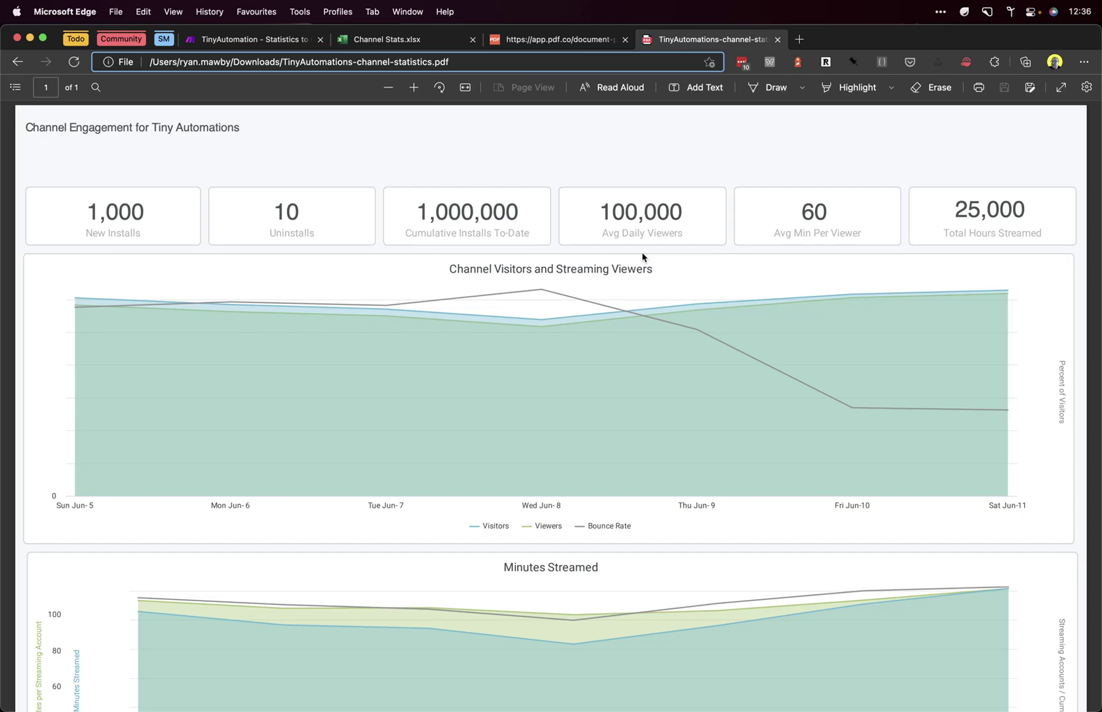
{"action": "key", "text": "ctrl+Tab"}
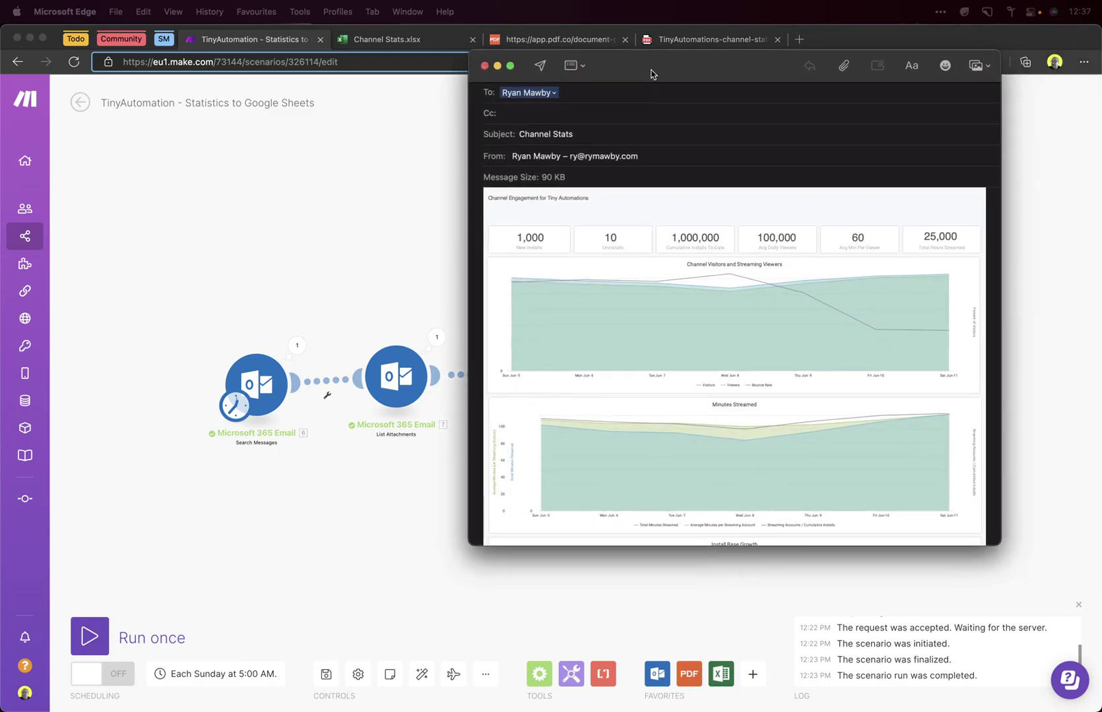
Move the Channel Stats email window into view and send the message.
{"action": "left_click_drag", "start_coordinate": [651, 73], "coordinate": [737, 173]}
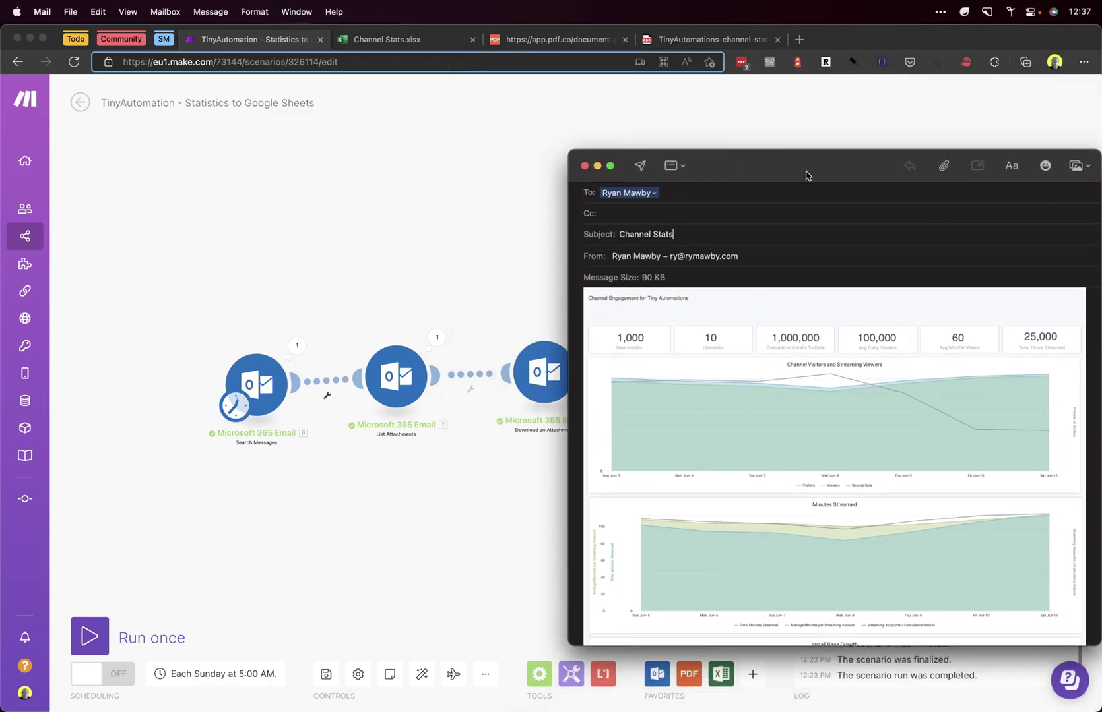
{"action": "left_click_drag", "start_coordinate": [804, 175], "coordinate": [672, 172]}
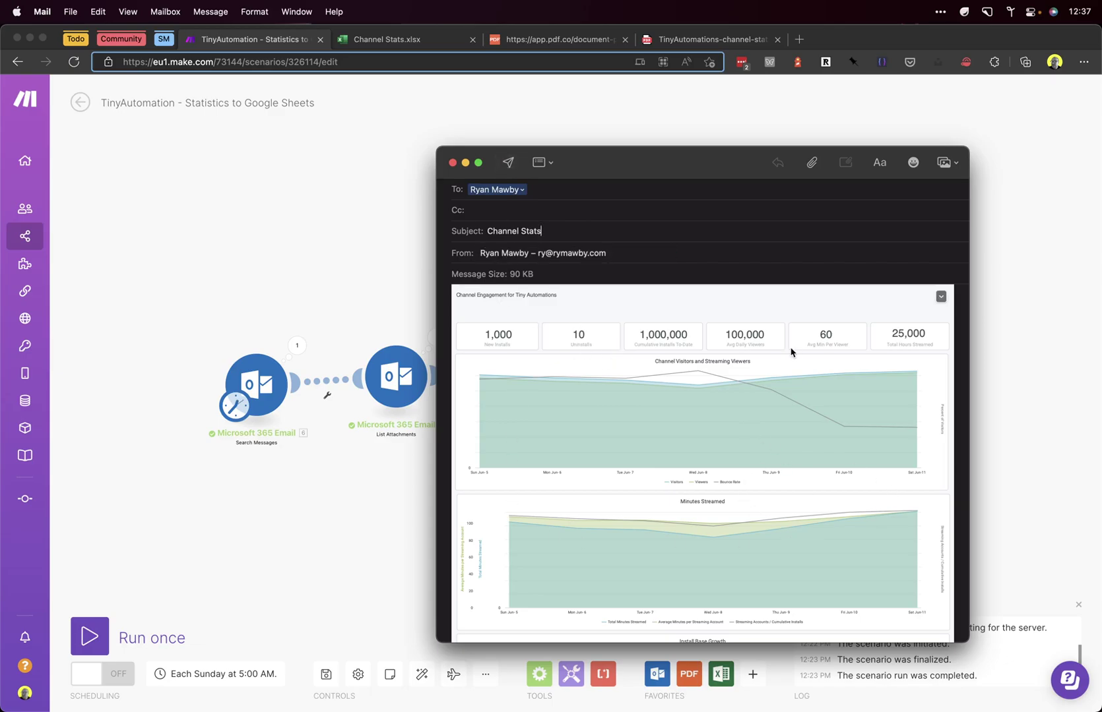
{"action": "left_click", "coordinate": [509, 163]}
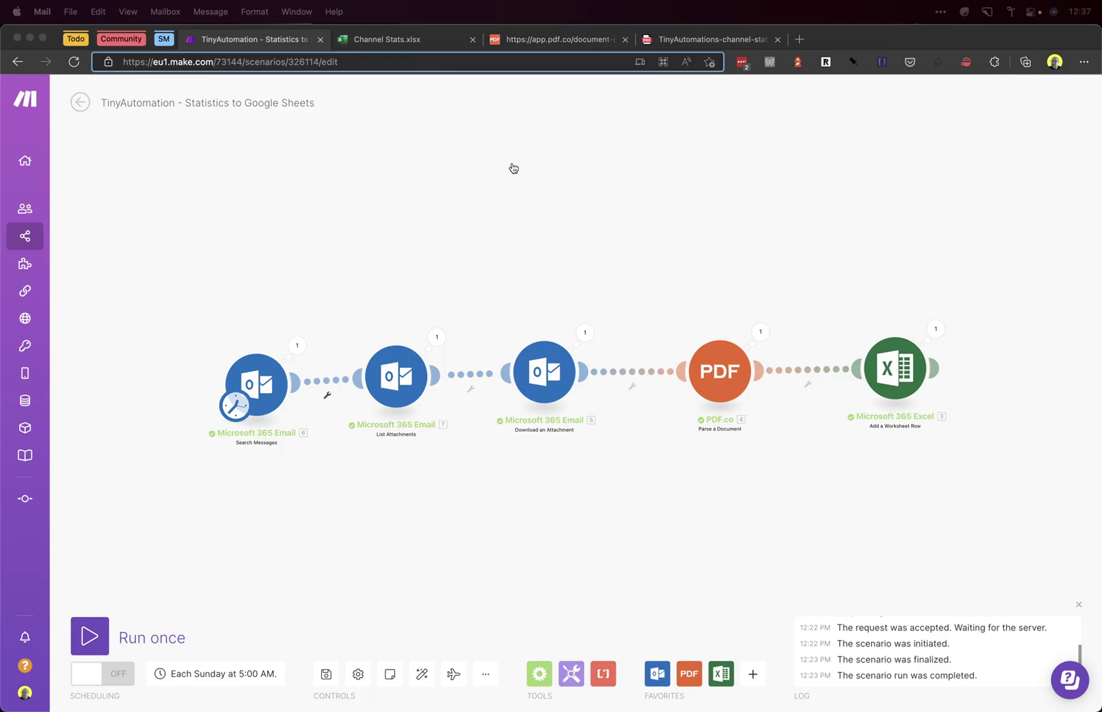
Sync Outlook, open the Channel Stats email in the Automation folder, then go back to Make.
{"action": "key", "text": "super+Tab"}
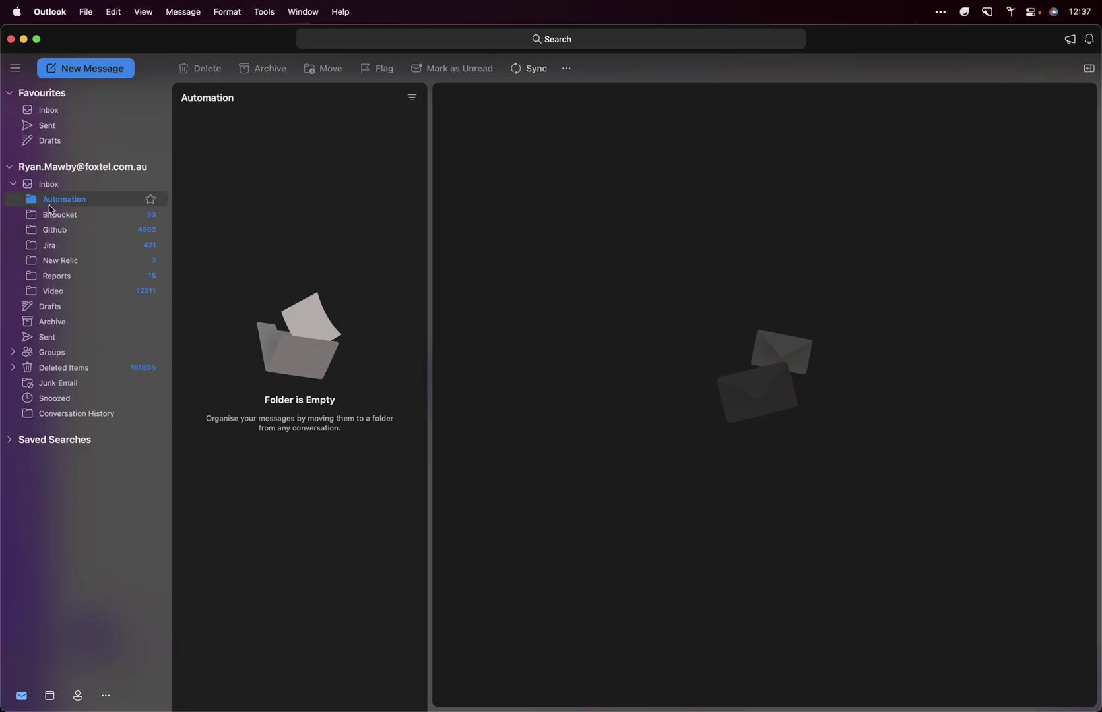
{"action": "left_click", "coordinate": [531, 69]}
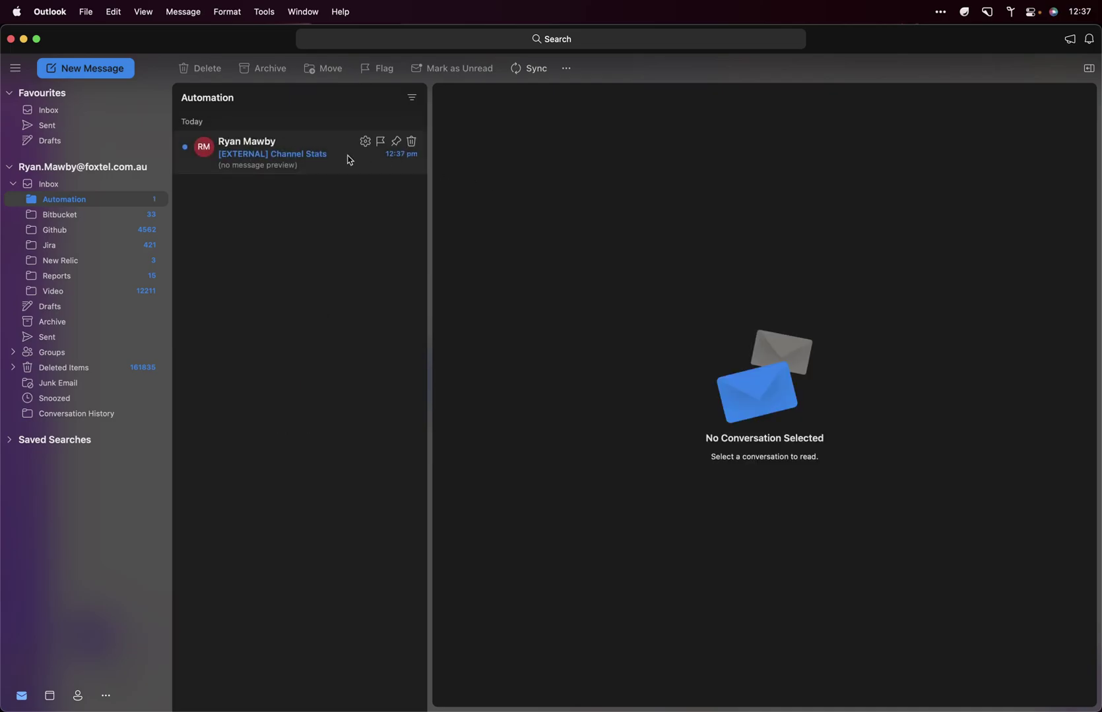
{"action": "left_click", "coordinate": [293, 160]}
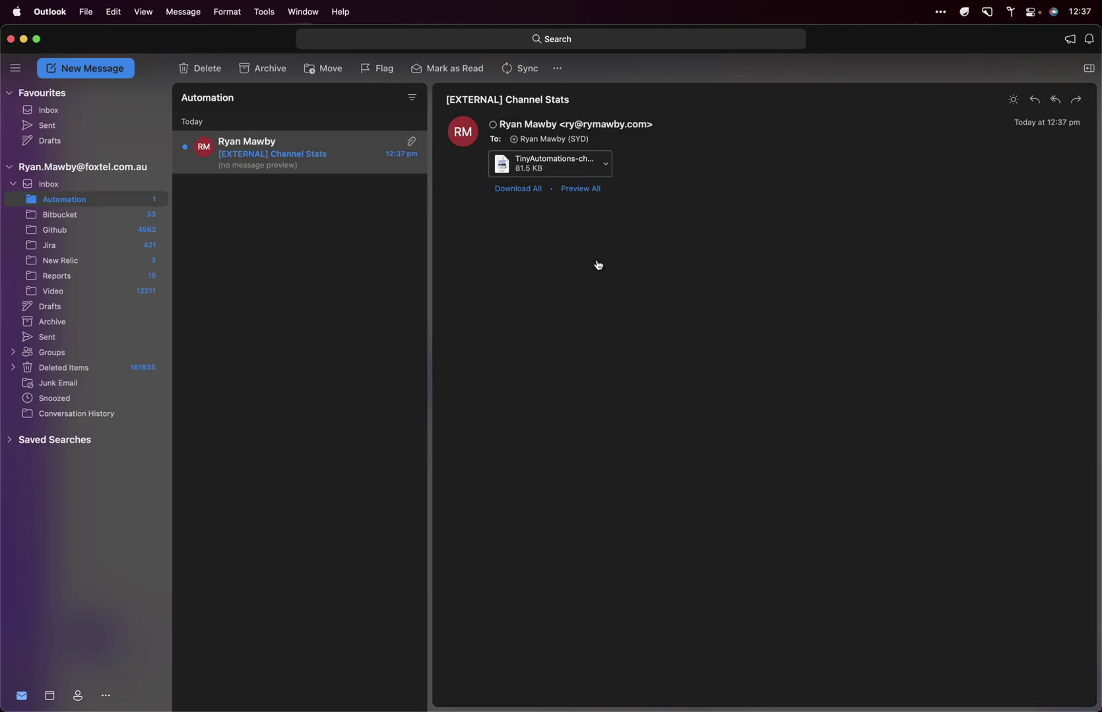
{"action": "key", "text": "super+Tab"}
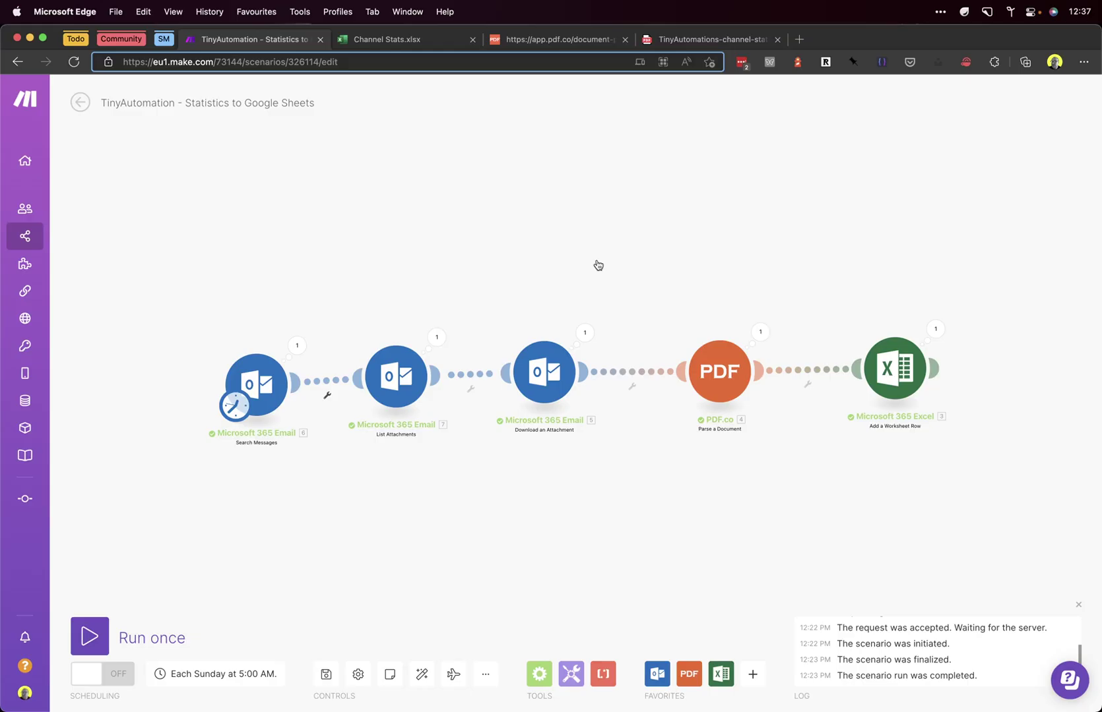
{"action": "left_click", "coordinate": [269, 389]}
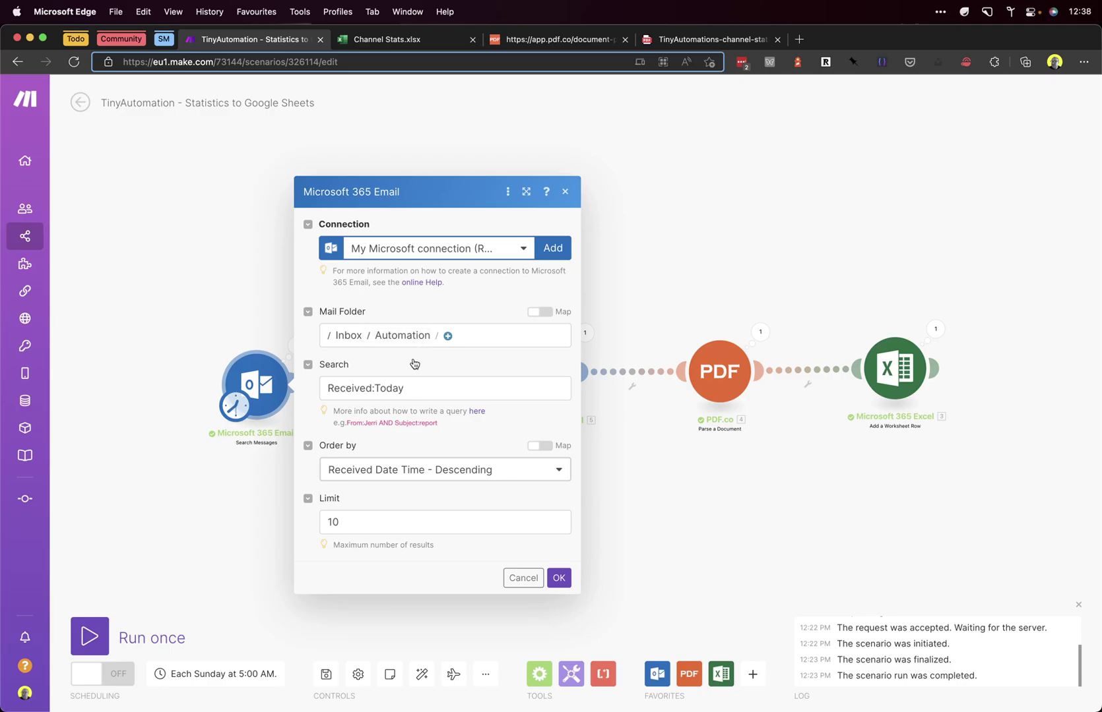
{"action": "key", "text": "super+Tab"}
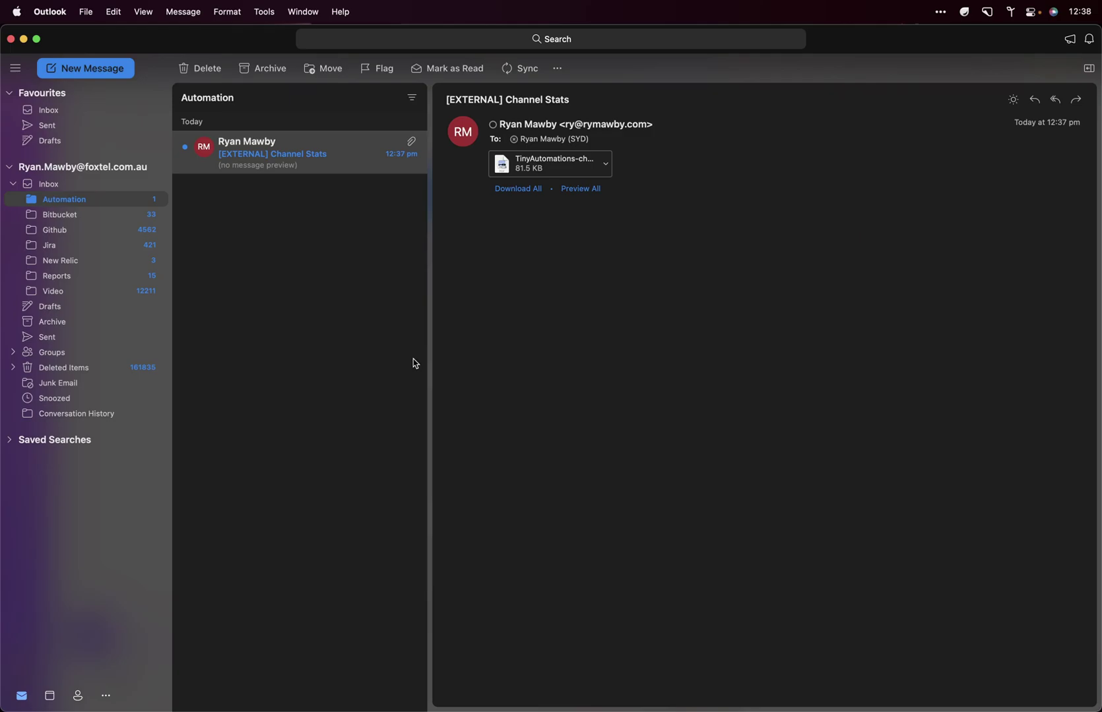
{"action": "key", "text": "super+Tab"}
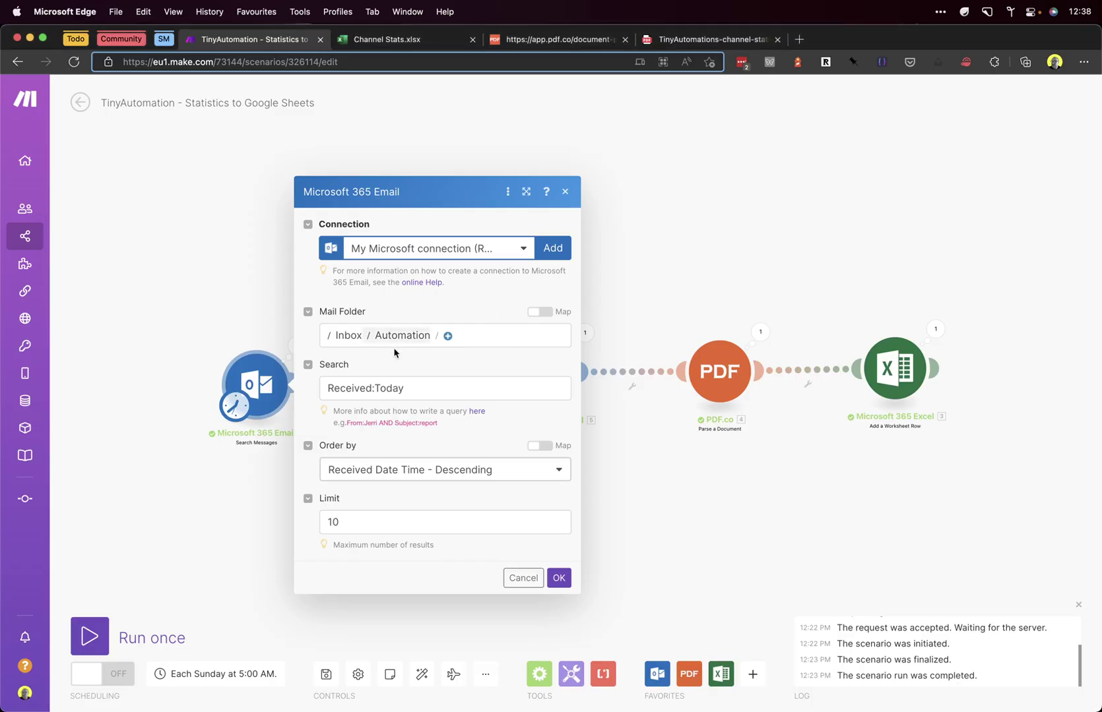
{"action": "left_click_drag", "start_coordinate": [423, 387], "coordinate": [265, 390]}
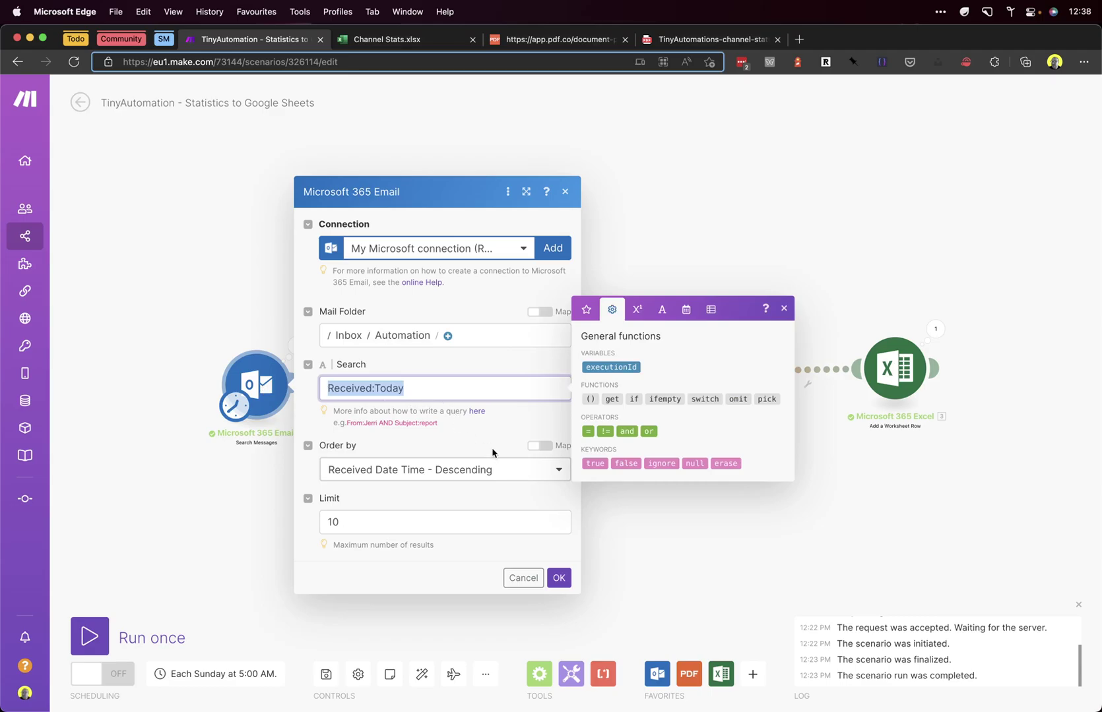
{"action": "left_click", "coordinate": [533, 579]}
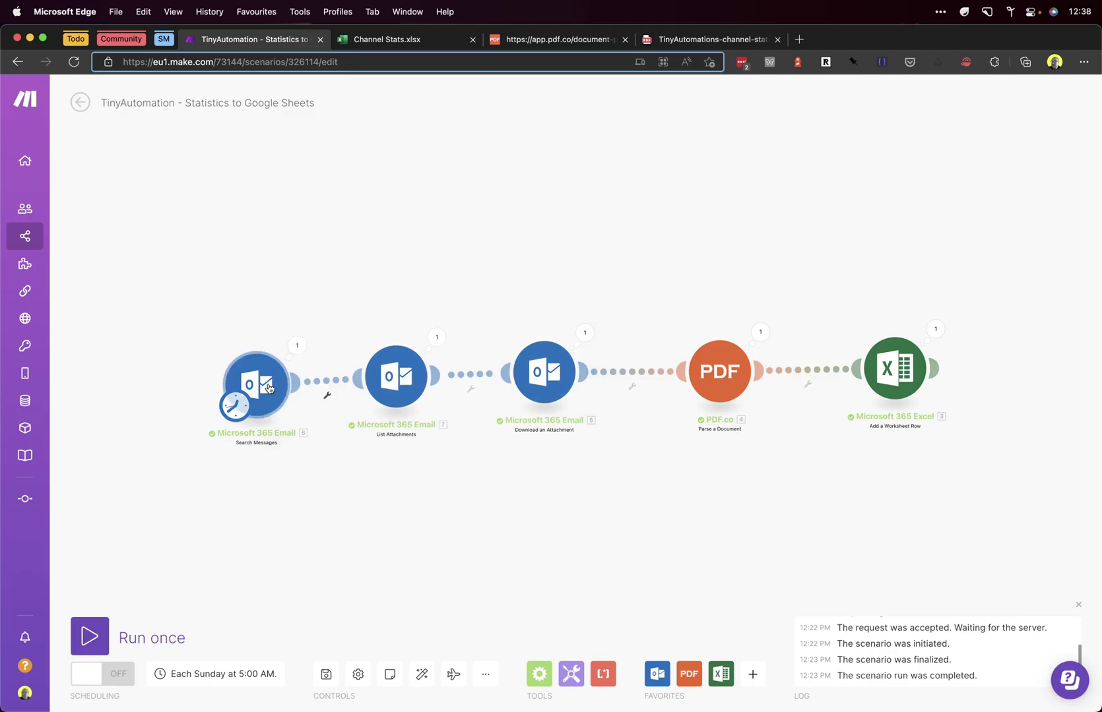
Check the List Attachments Message ID mapping, then bring up the Download an Attachment settings.
{"action": "left_click", "coordinate": [391, 376]}
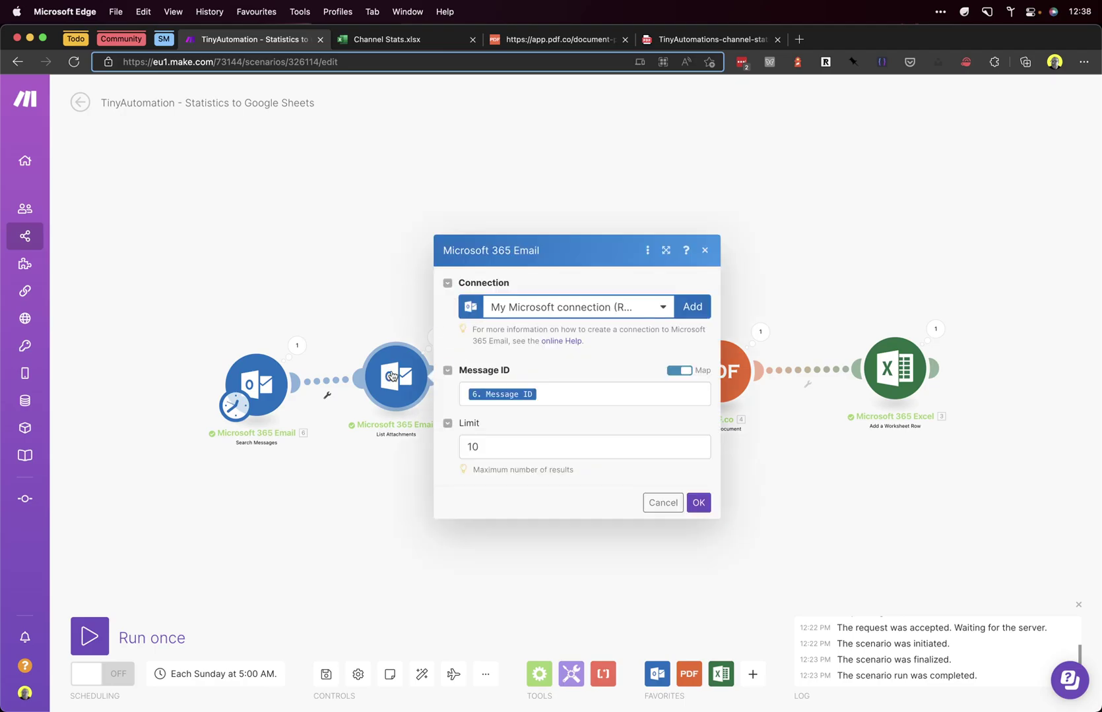
{"action": "left_click", "coordinate": [574, 396]}
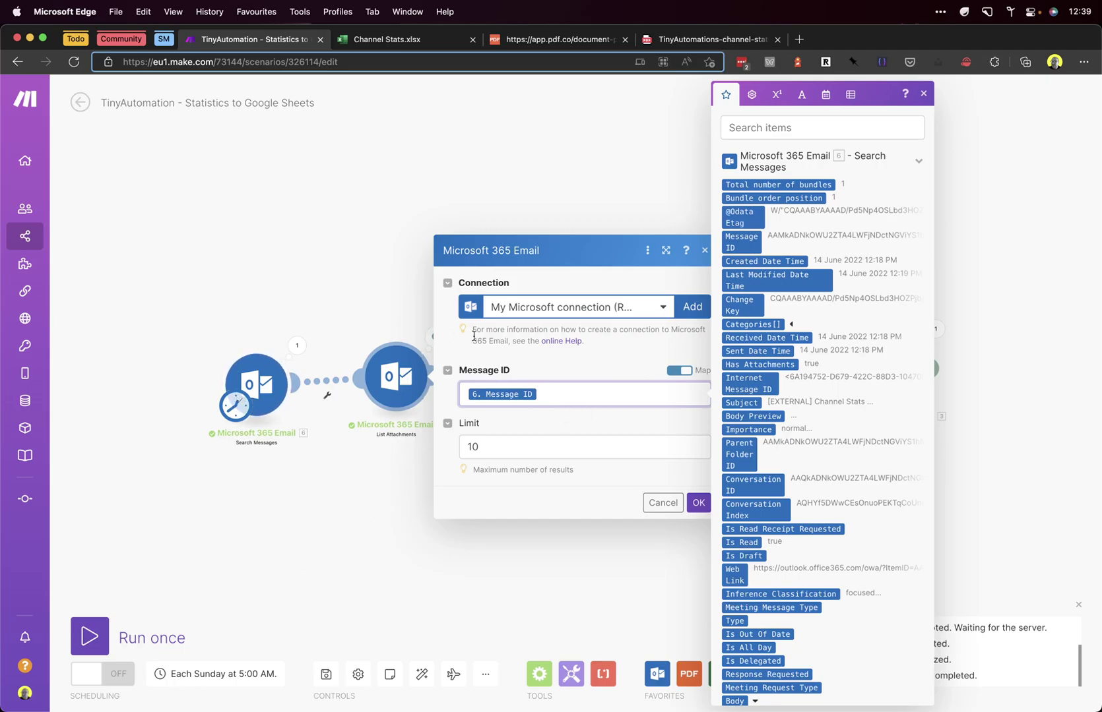
{"action": "left_click", "coordinate": [395, 451]}
{"action": "left_click", "coordinate": [546, 388]}
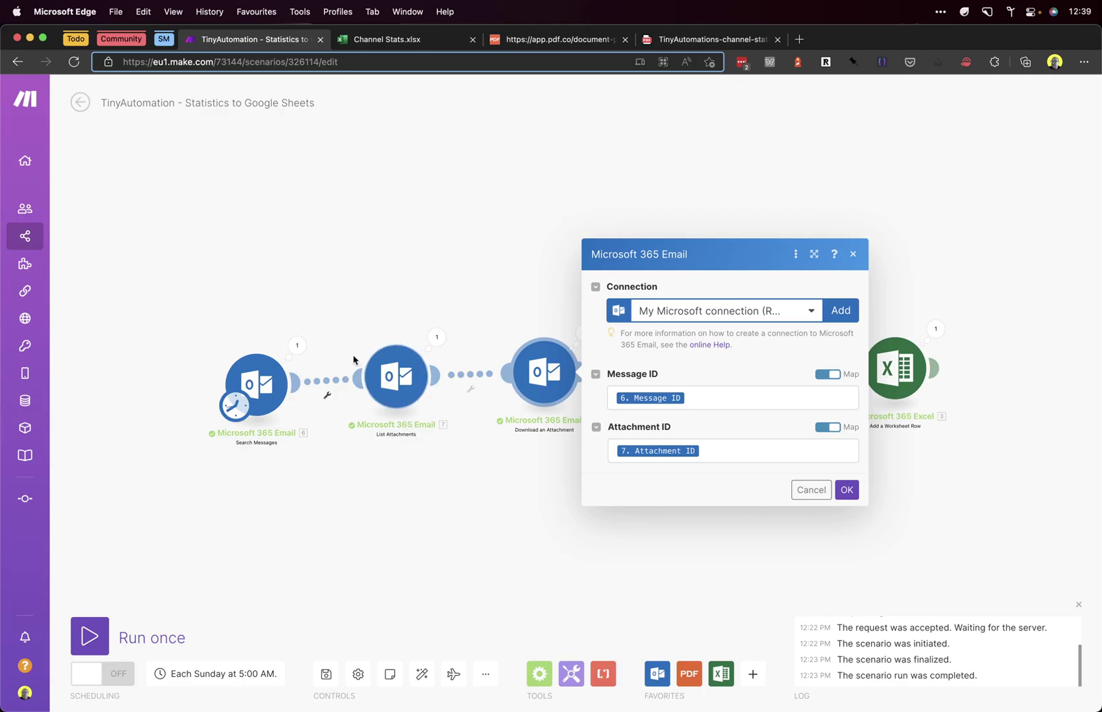
Close the download module and show the Channel Stats.xlsx Sheet1 worksheet-row mappings.
{"action": "left_click", "coordinate": [845, 492]}
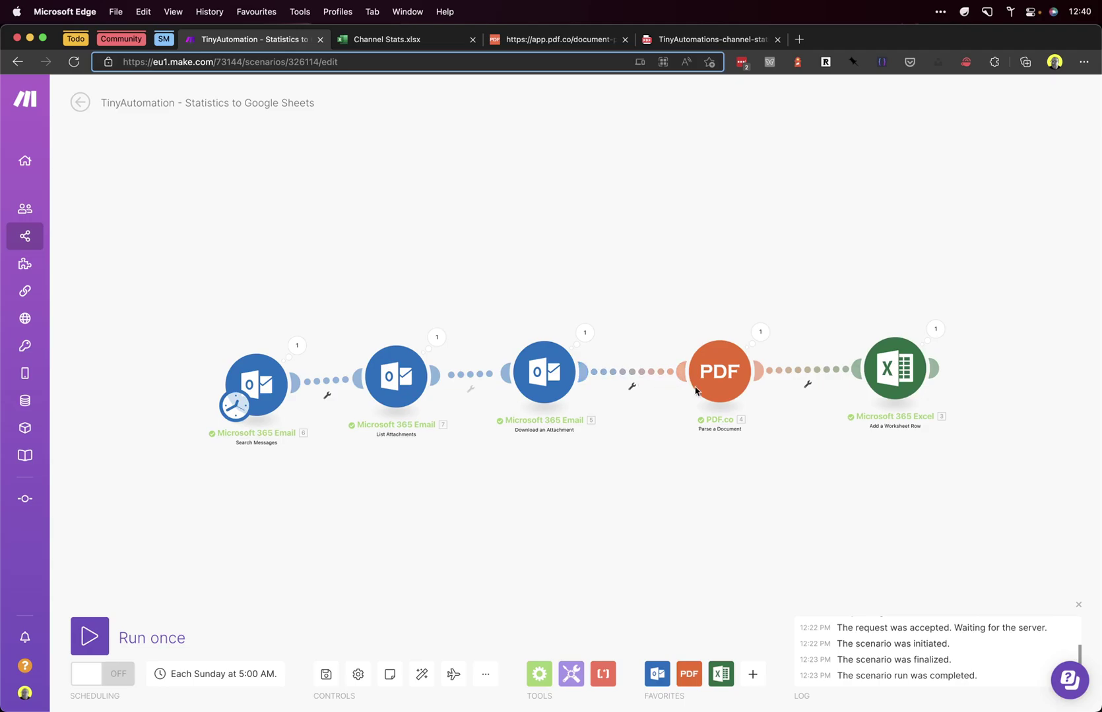
{"action": "left_click", "coordinate": [900, 388]}
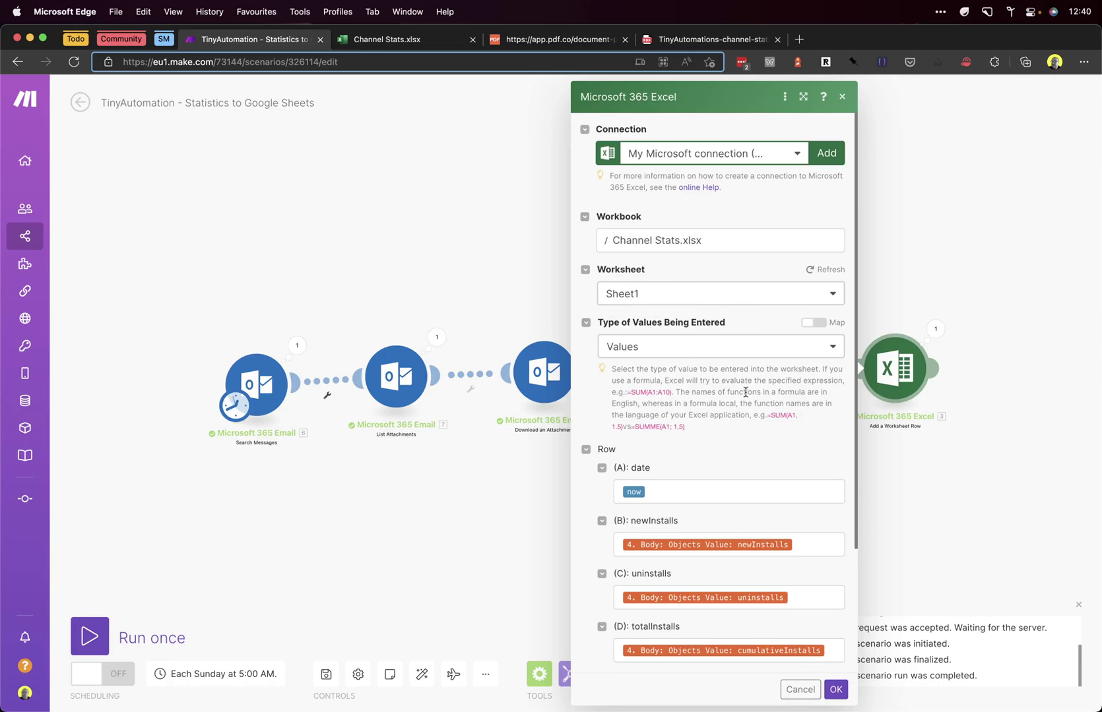
Inspect the parsed PDF values for each column and show date functions for the now date value.
{"action": "scroll", "coordinate": [682, 394], "scroll_direction": "down", "scroll_amount": 3}
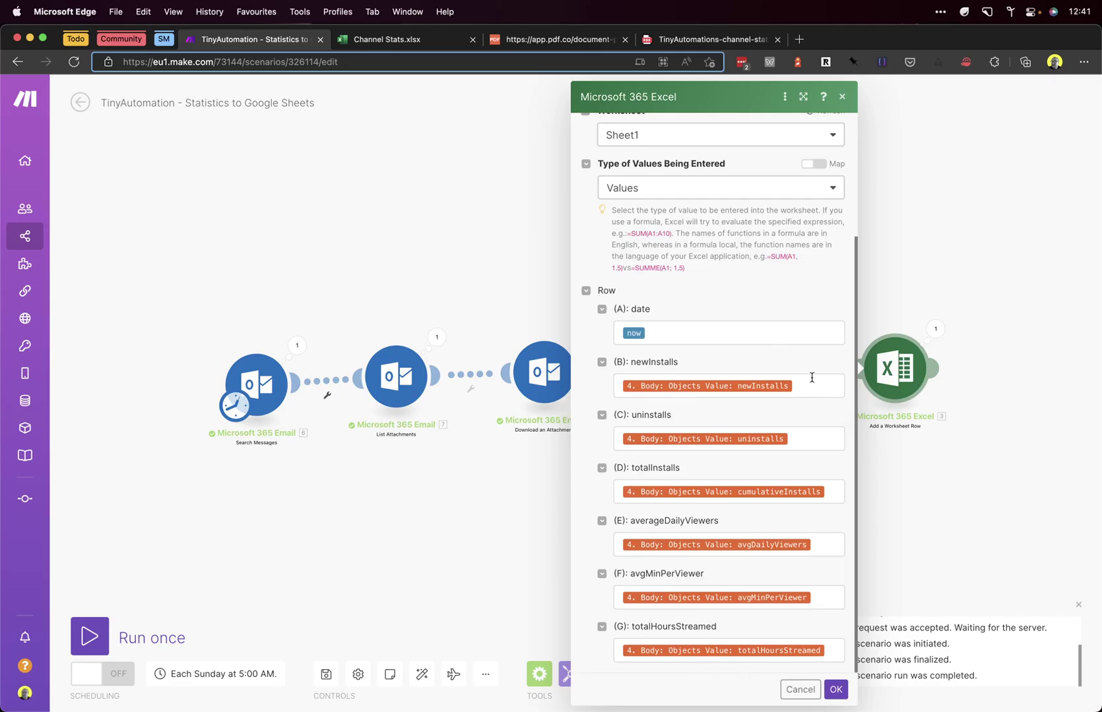
{"action": "left_click", "coordinate": [758, 332]}
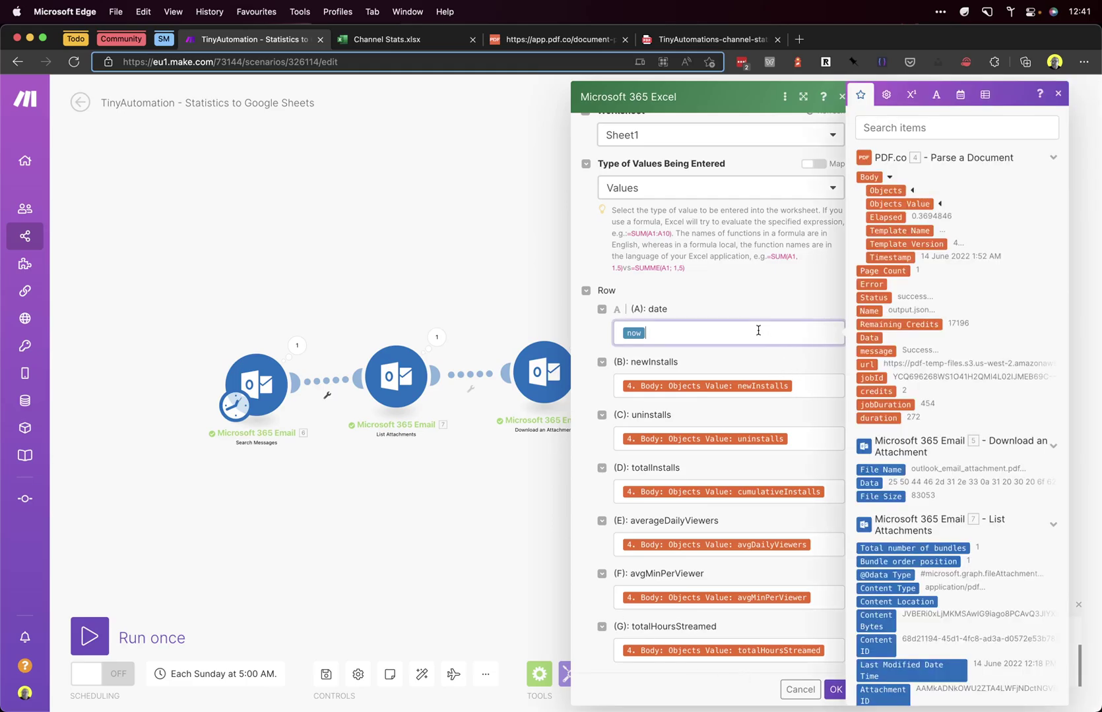
{"action": "left_click", "coordinate": [939, 205]}
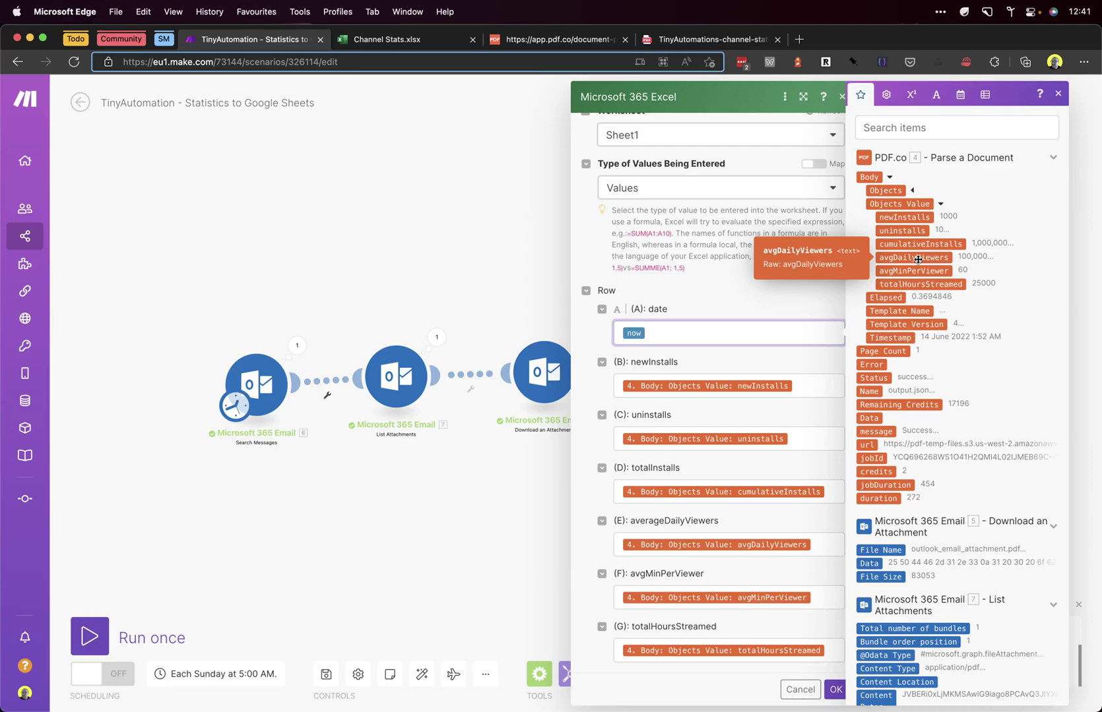
{"action": "double_click", "coordinate": [635, 331]}
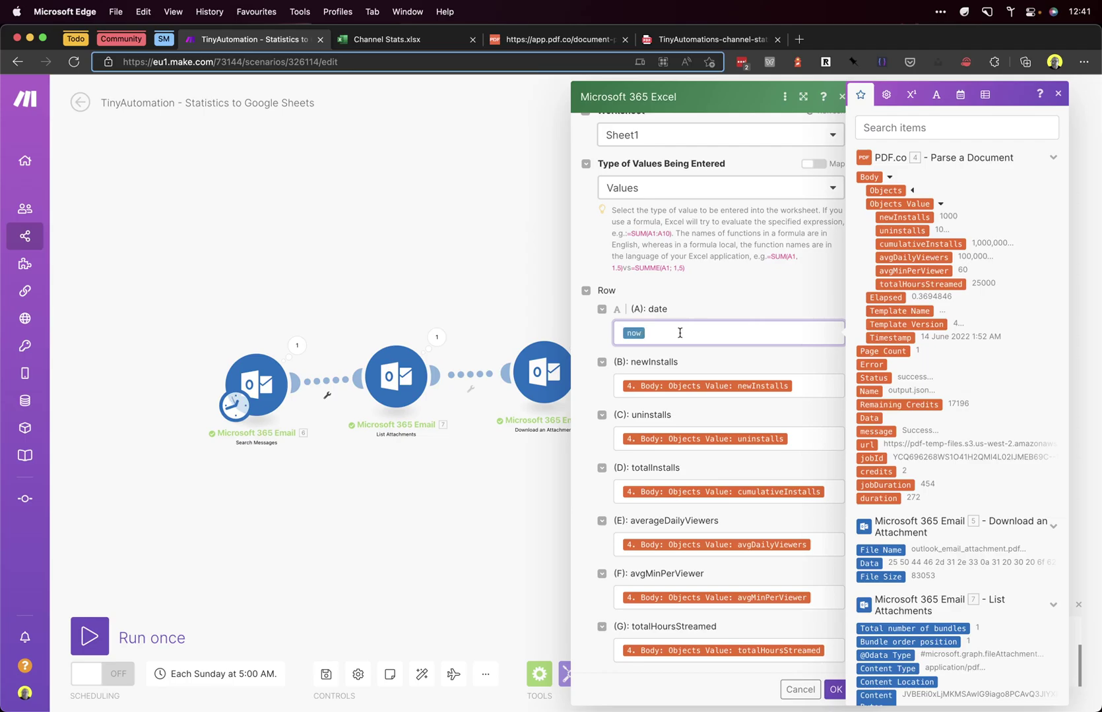
{"action": "left_click", "coordinate": [960, 99]}
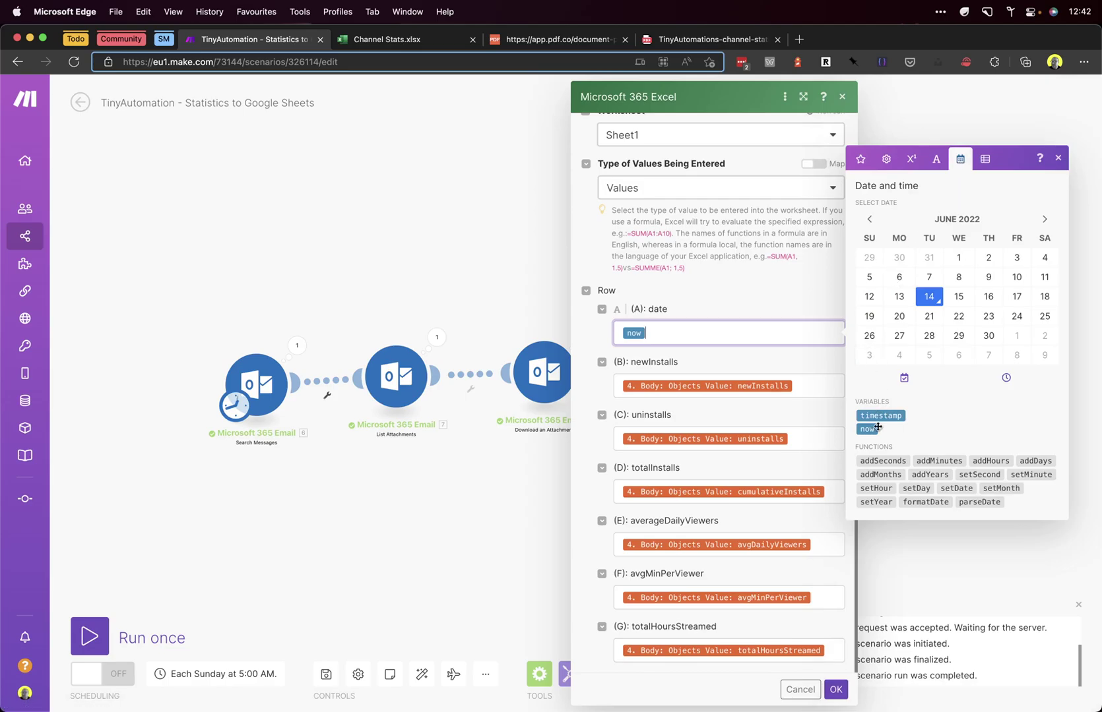
{"action": "mouse_move", "coordinate": [871, 417]}
Run the scenario once, then select empty row 3 in the Channel Stats workbook.
{"action": "key", "text": "Escape"}
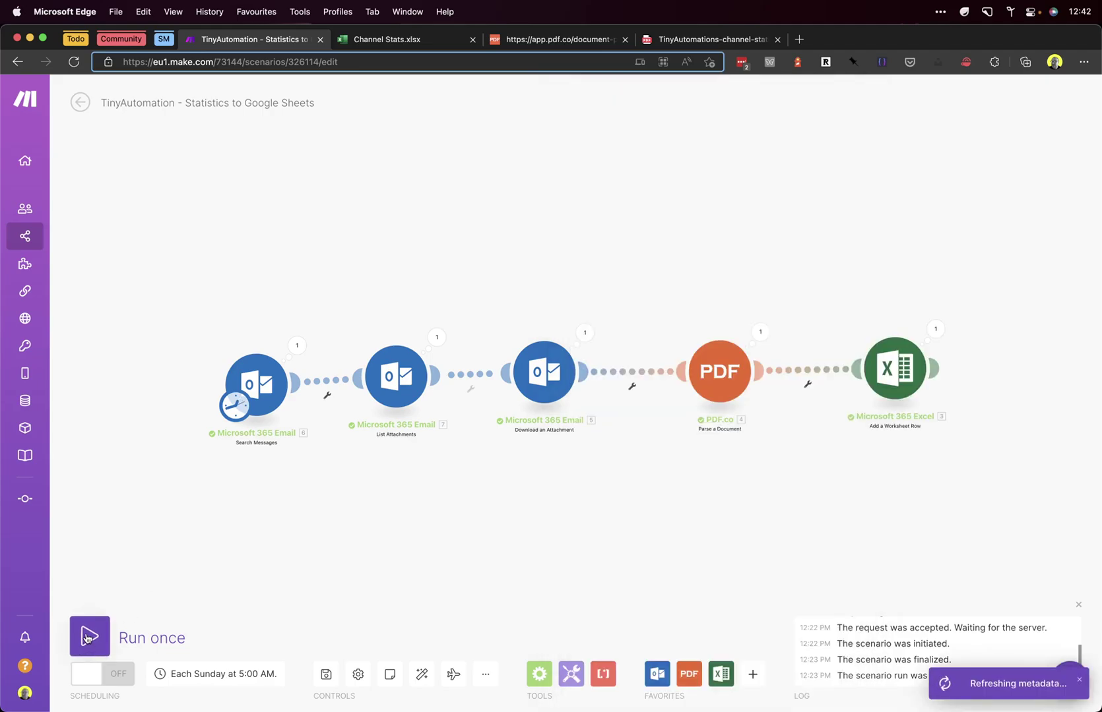
{"action": "left_click", "coordinate": [87, 637]}
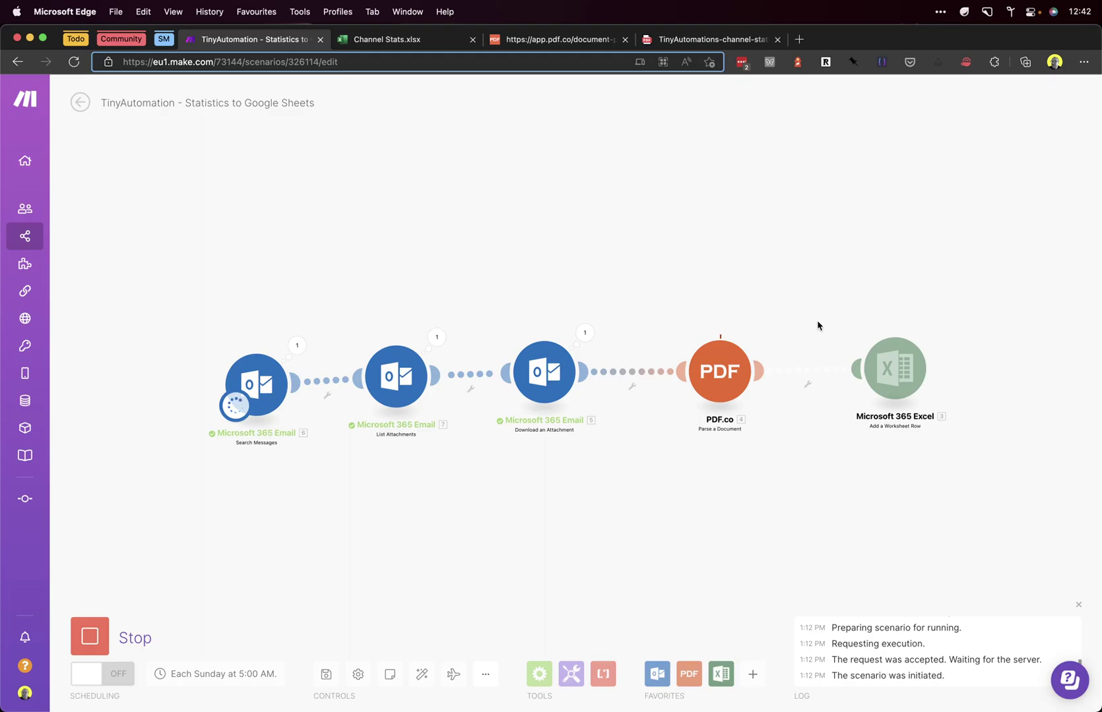
{"action": "left_click", "coordinate": [408, 42]}
{"action": "left_click_drag", "start_coordinate": [111, 300], "coordinate": [901, 301]}
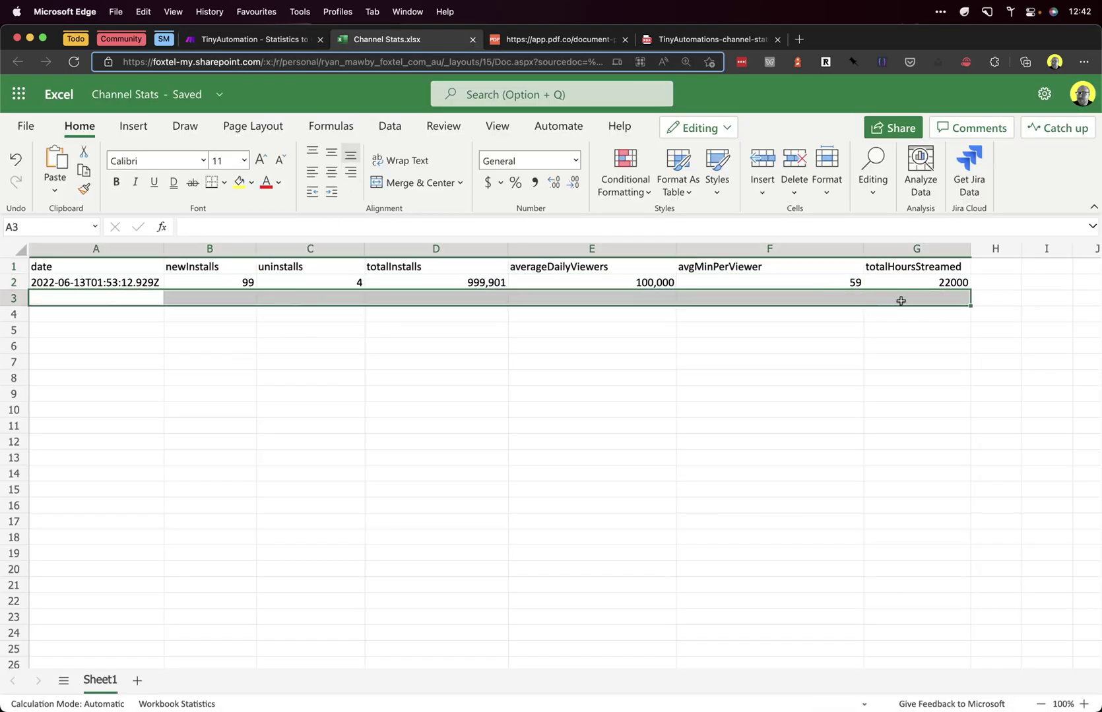
Reload the workbook and select new row 3: 2022-06-14, 1000 newInstalls, 10 uninstalls.
{"action": "left_click", "coordinate": [60, 318]}
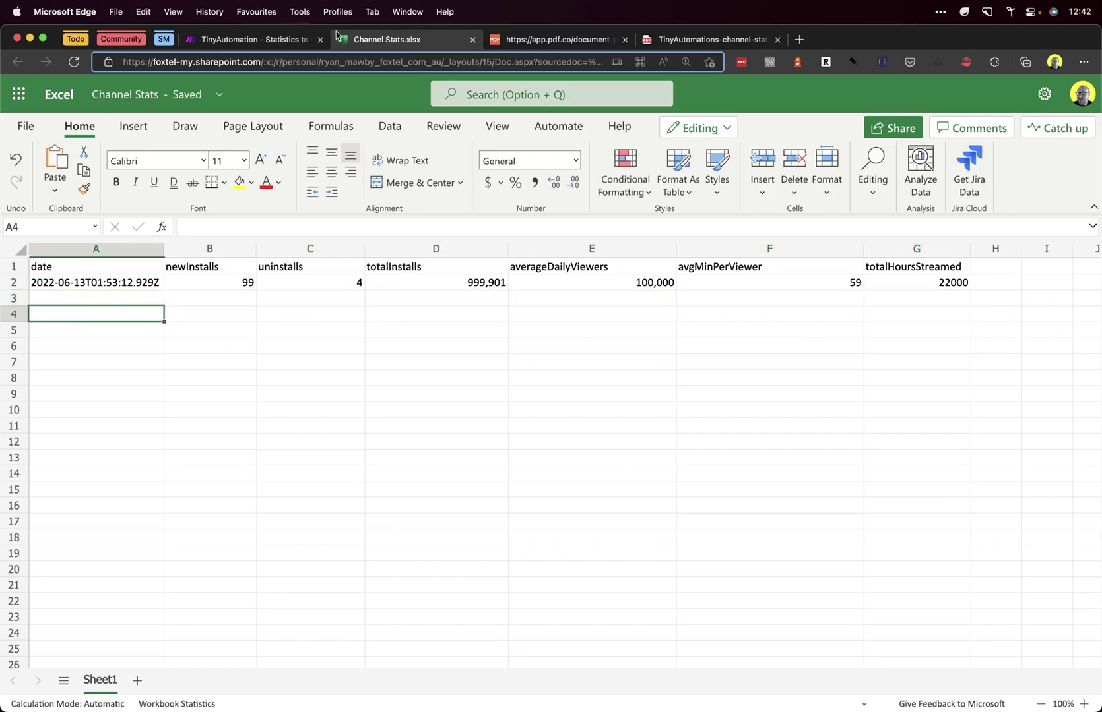
{"action": "left_click", "coordinate": [251, 41]}
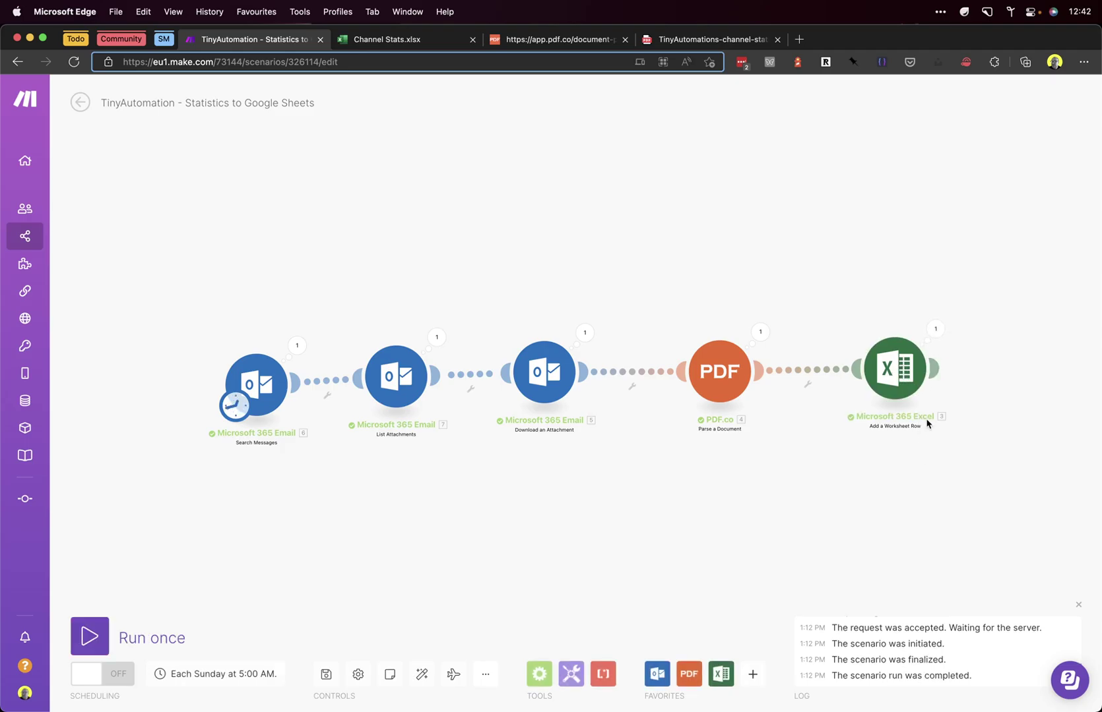
{"action": "left_click", "coordinate": [432, 42]}
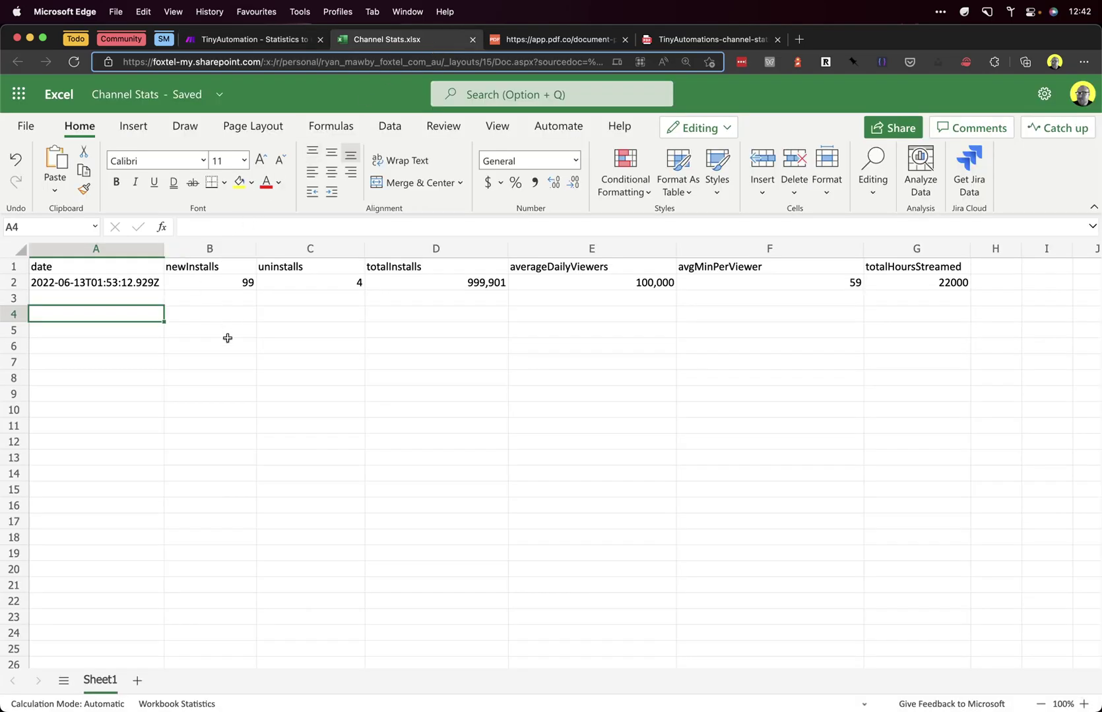
{"action": "left_click", "coordinate": [176, 310]}
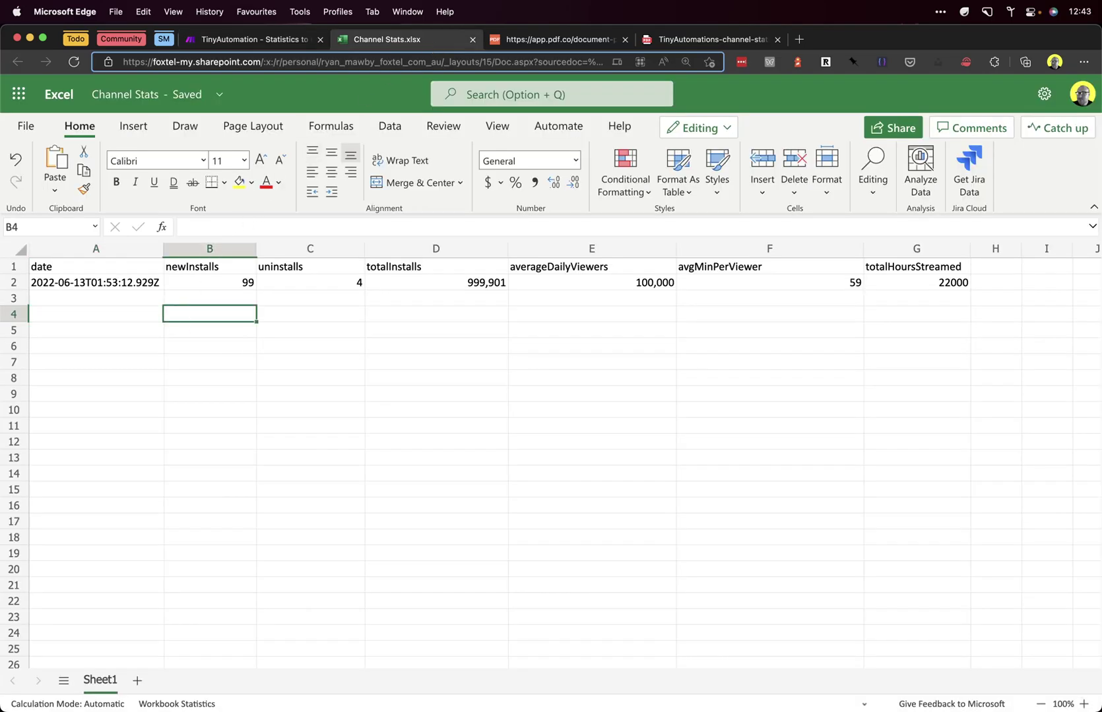
{"action": "left_click", "coordinate": [391, 60]}
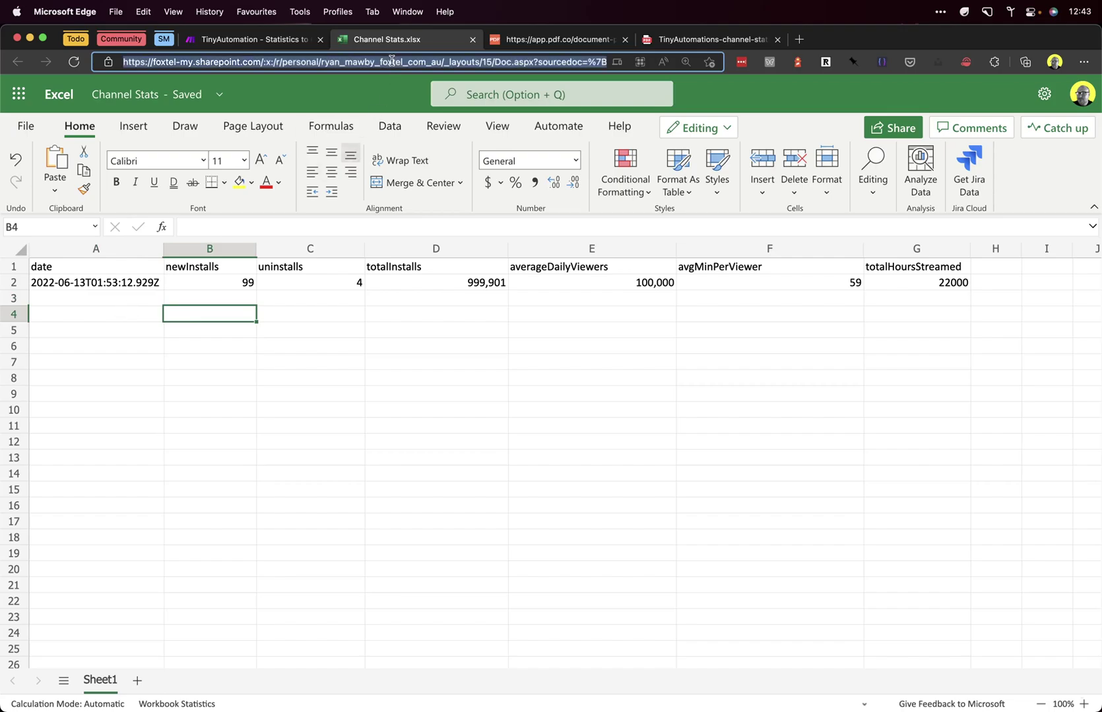
{"action": "key", "text": "Return"}
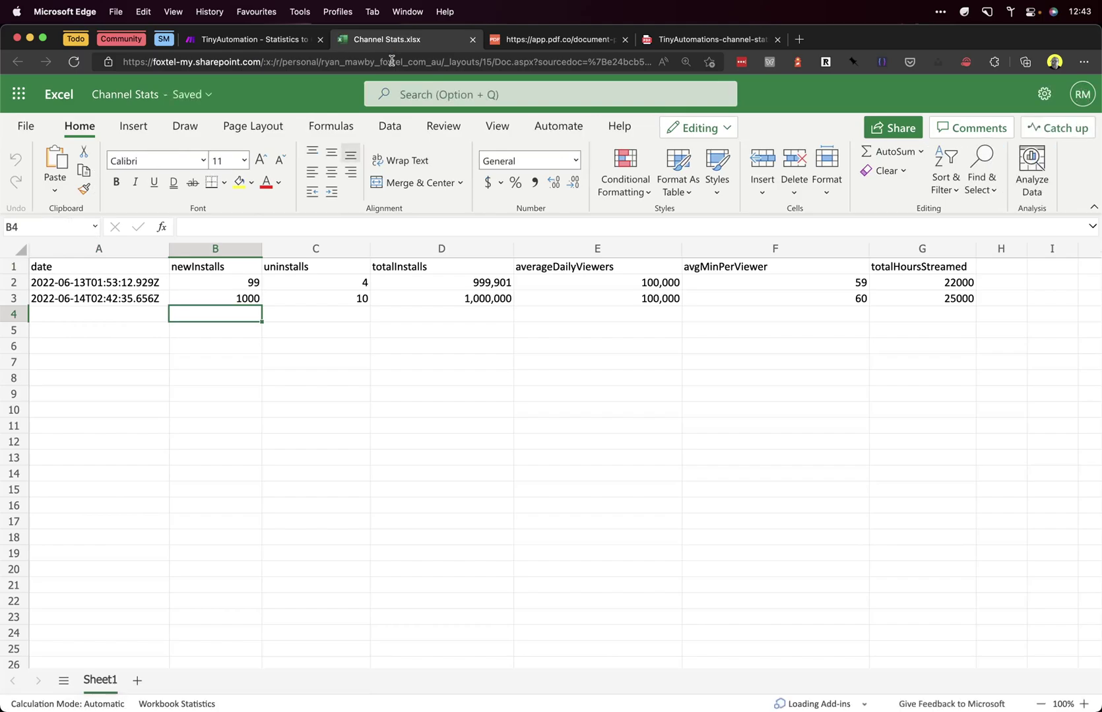
{"action": "left_click_drag", "start_coordinate": [122, 298], "coordinate": [965, 304]}
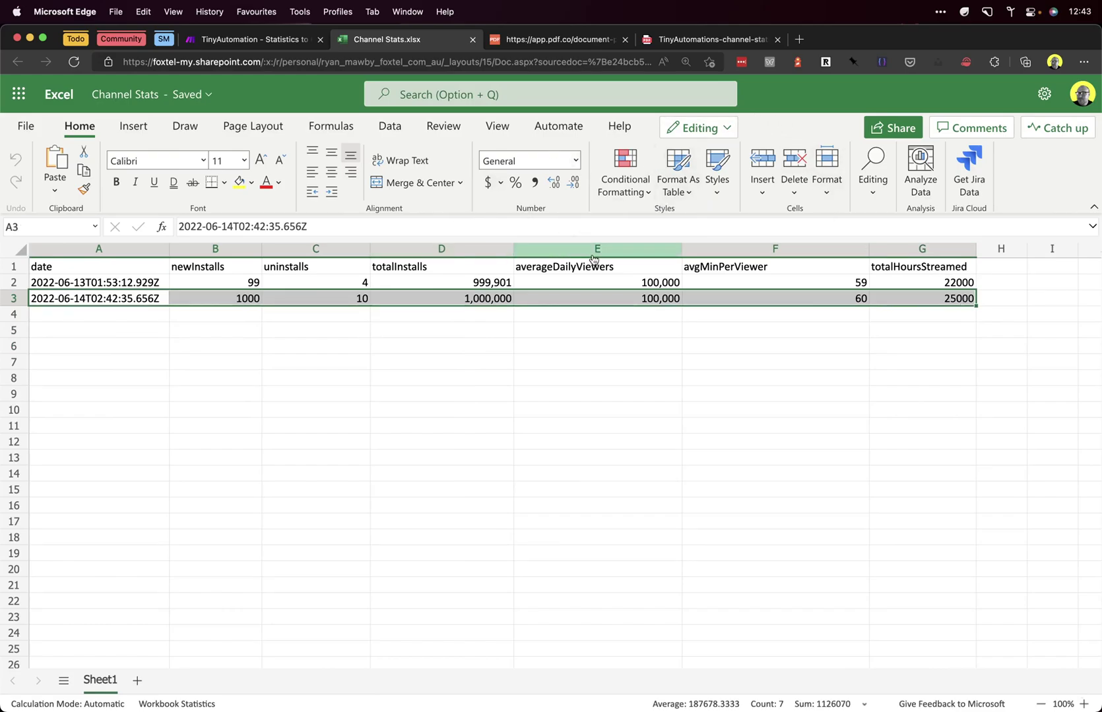
Check the PDF.co Parse a Document template ID reads 3788, then switch to the app.pdf.co page.
{"action": "left_click", "coordinate": [559, 40]}
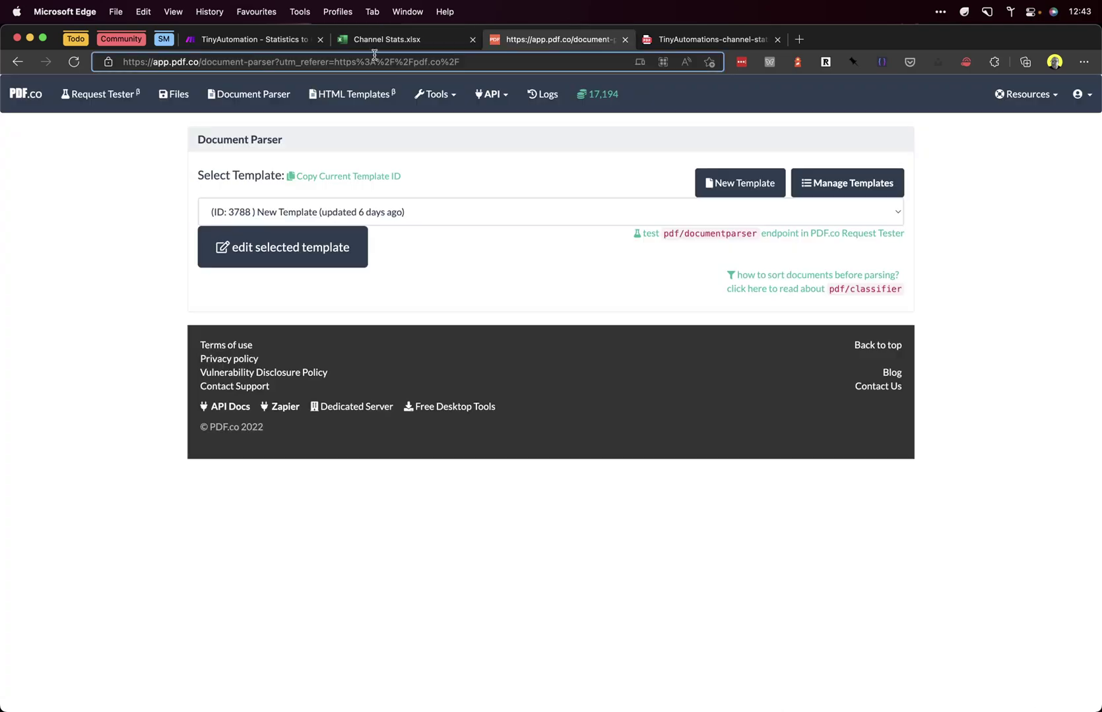
{"action": "left_click", "coordinate": [280, 40]}
{"action": "left_click", "coordinate": [724, 371]}
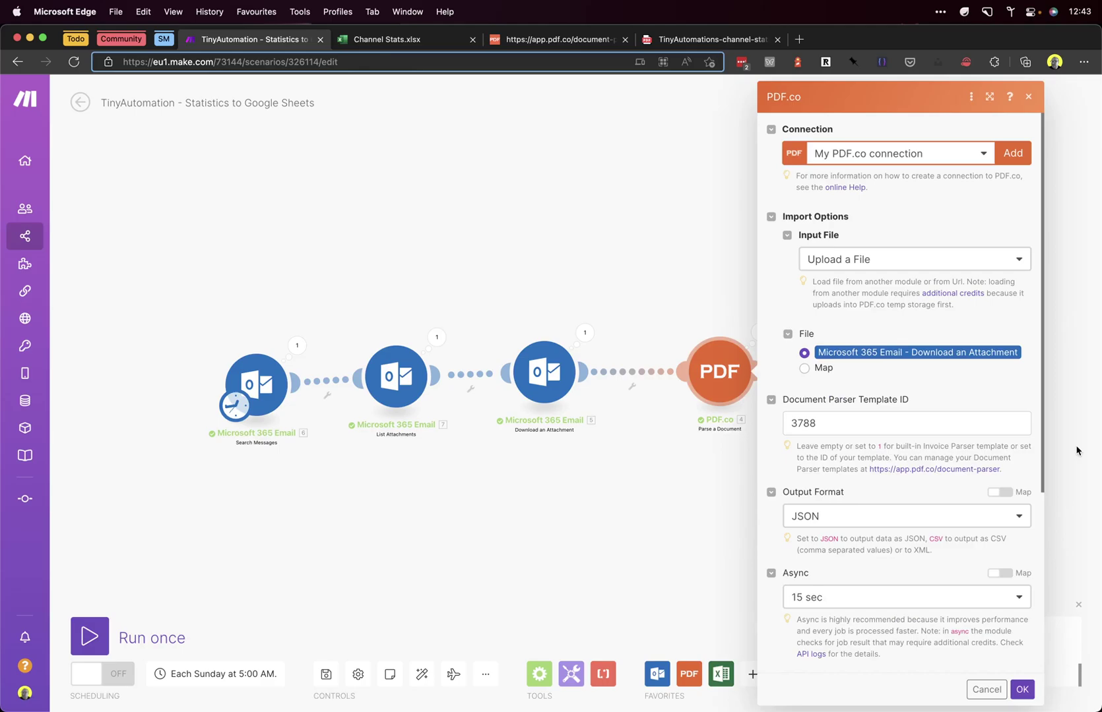
{"action": "left_click", "coordinate": [871, 420]}
{"action": "left_click_drag", "start_coordinate": [866, 418], "coordinate": [793, 420]}
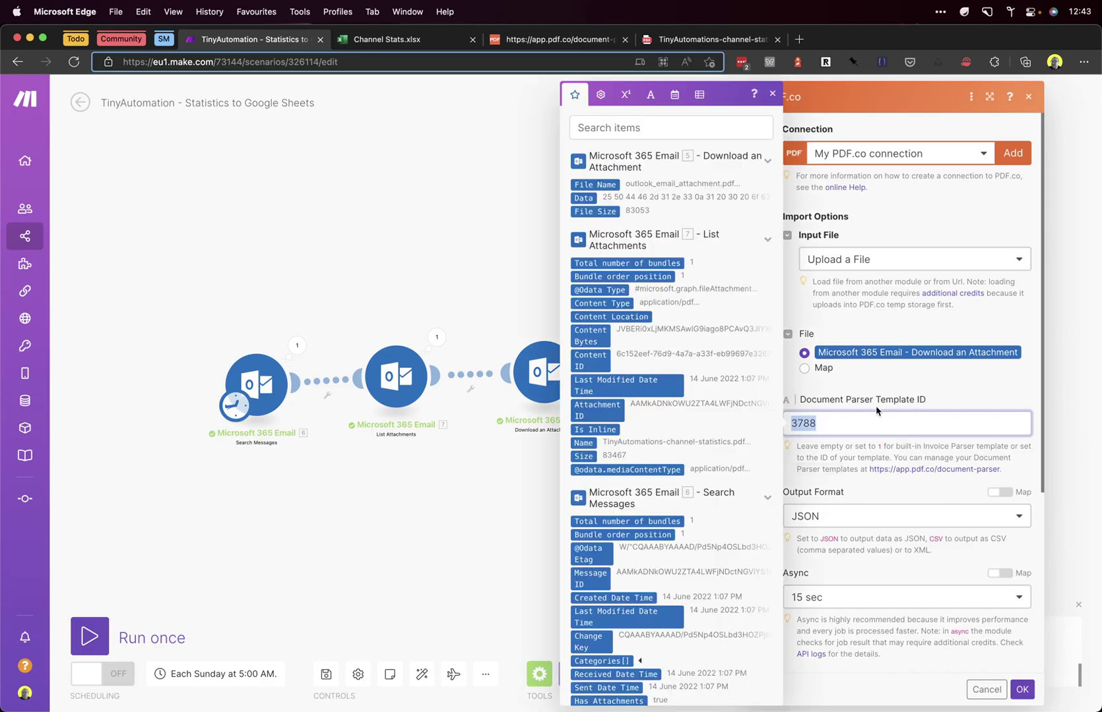
{"action": "left_click", "coordinate": [411, 511]}
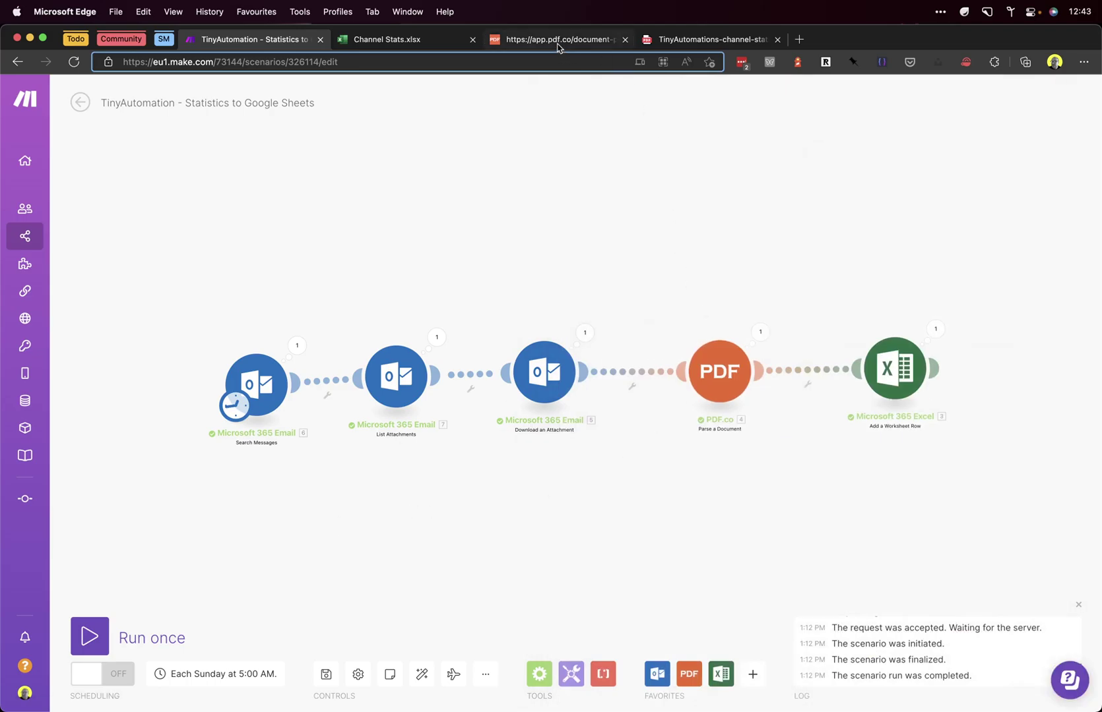
{"action": "left_click", "coordinate": [557, 40]}
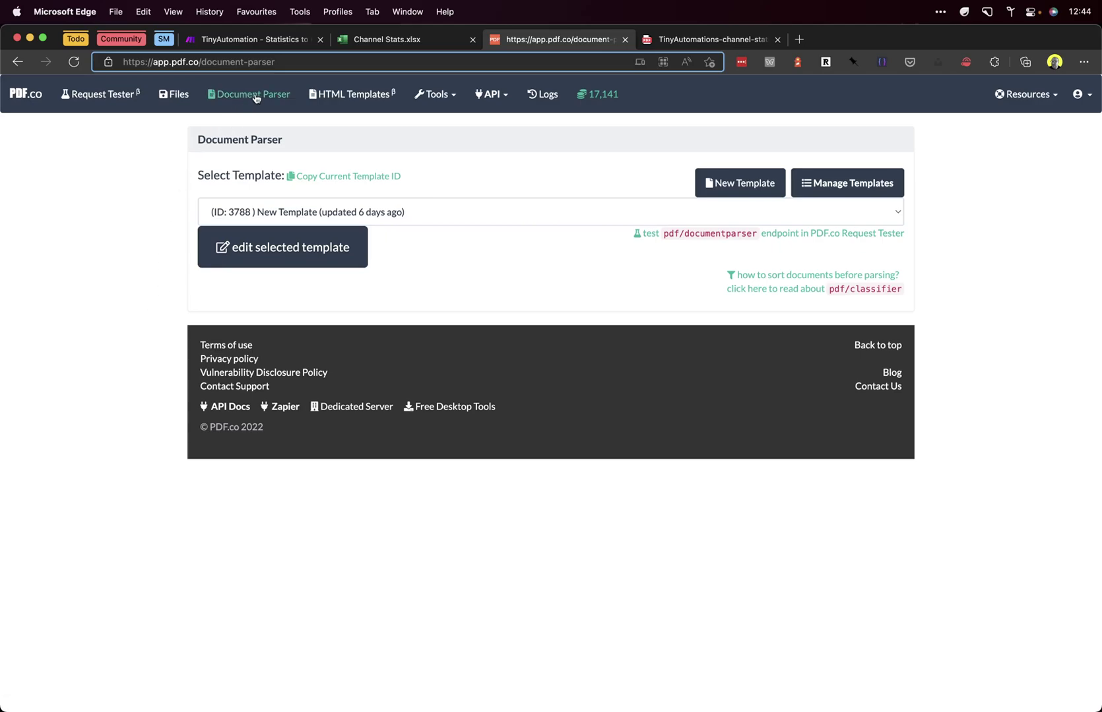
Open PDF.co template 3788 for editing and load the channel statistics PDF as its test file.
{"action": "left_click", "coordinate": [446, 218]}
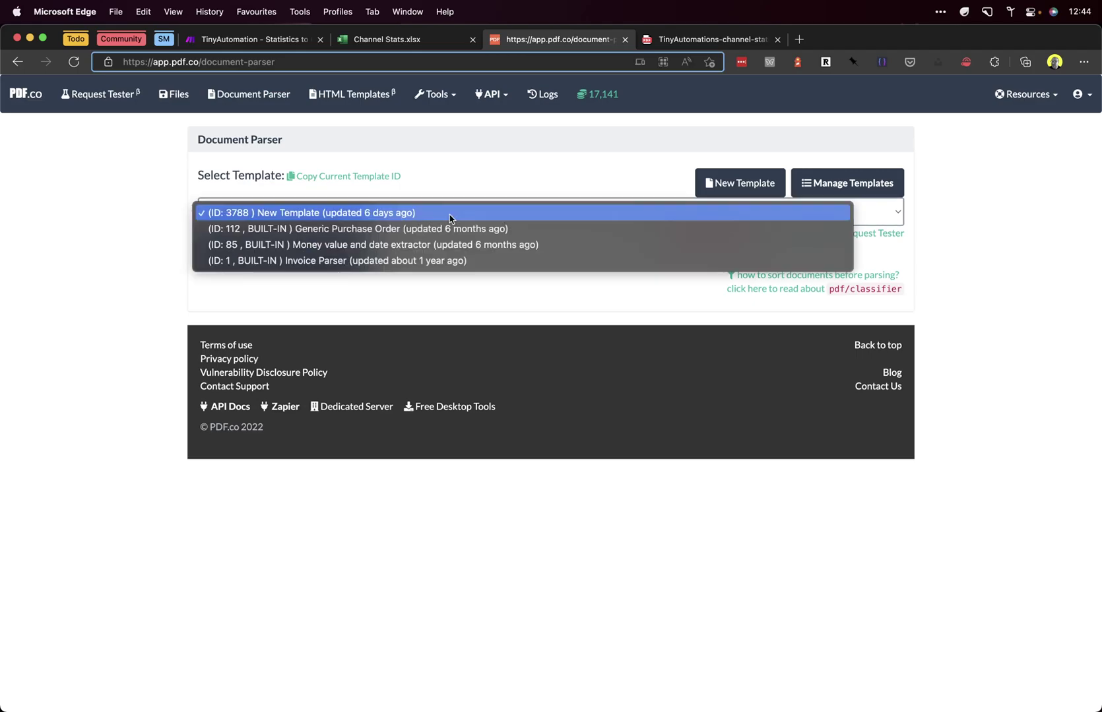
{"action": "left_click", "coordinate": [294, 213]}
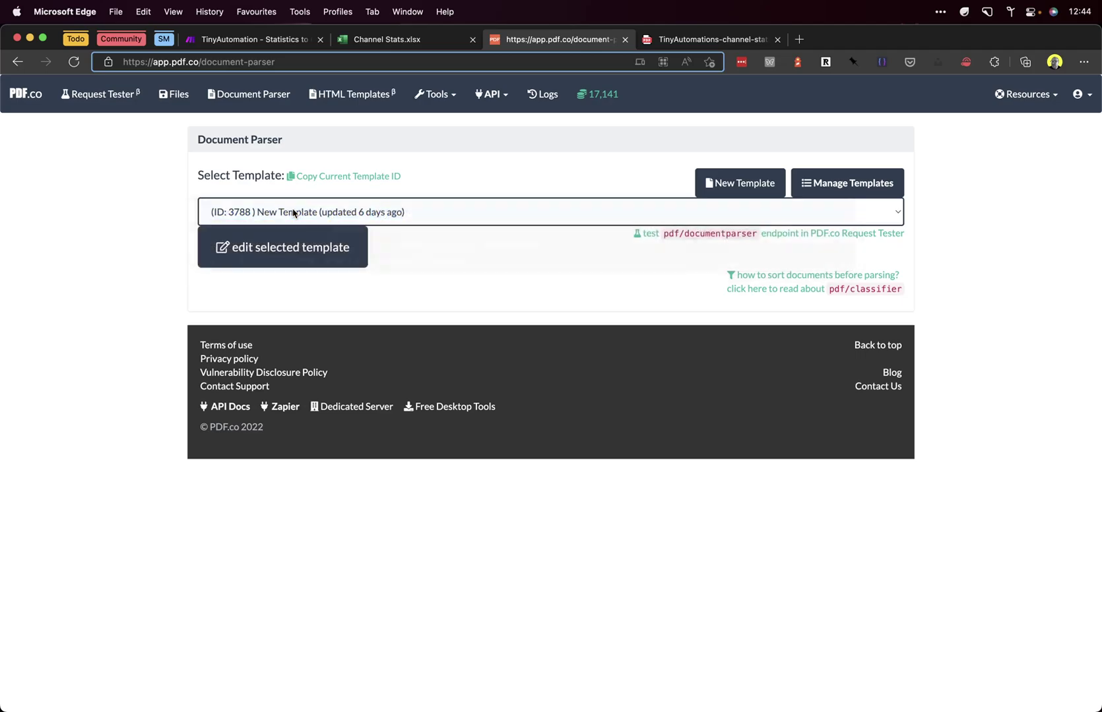
{"action": "left_click", "coordinate": [317, 263]}
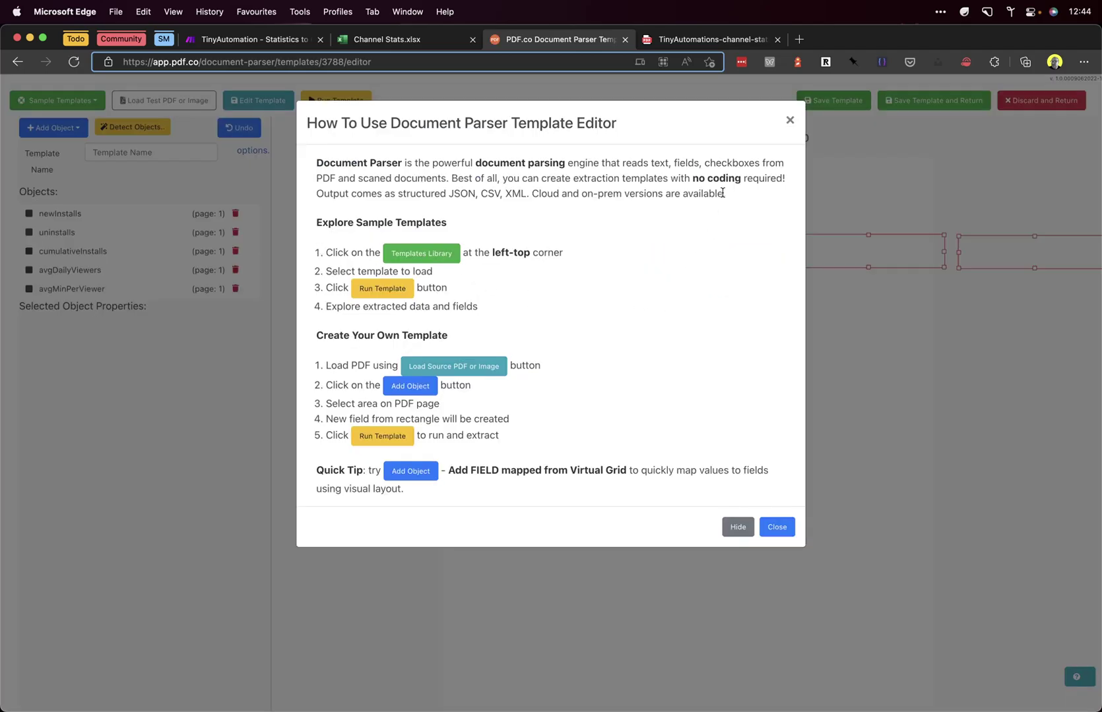
{"action": "left_click", "coordinate": [791, 120]}
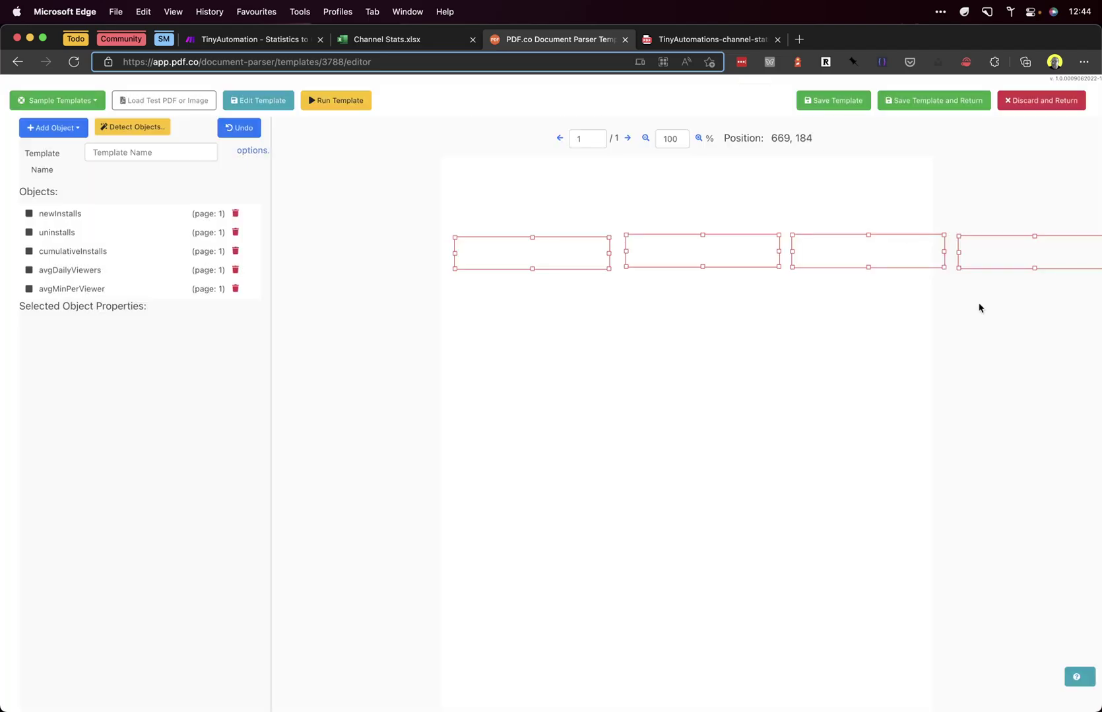
{"action": "left_click", "coordinate": [148, 105]}
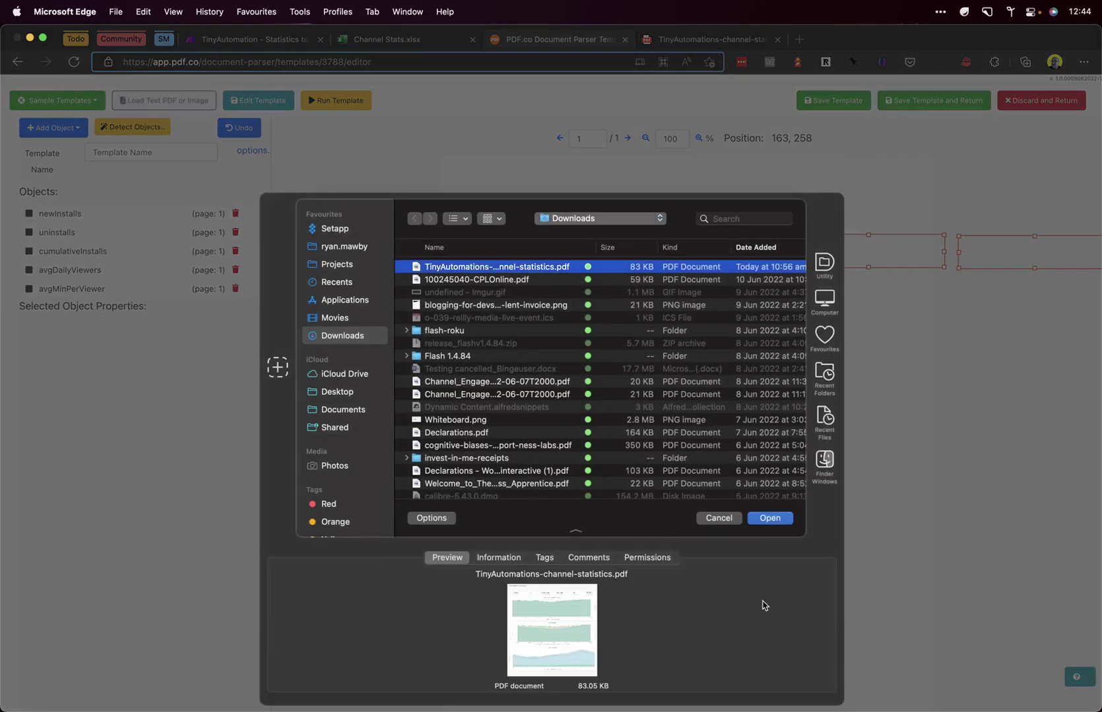
{"action": "left_click", "coordinate": [764, 526]}
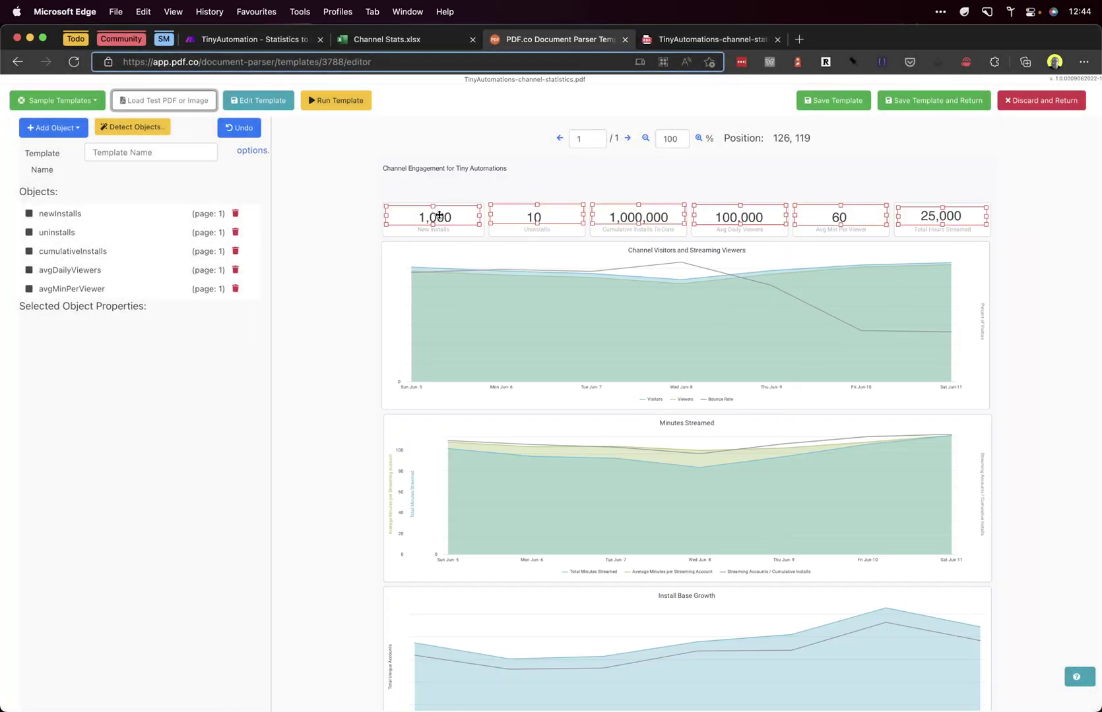
Inspect the six field boxes: New Installs, Uninstalls, Cumulative Installs, Avg Daily Viewers, Avg Min Per Viewer, Total Hours Streamed.
{"action": "left_click", "coordinate": [439, 215]}
{"action": "left_click", "coordinate": [536, 216]}
{"action": "left_click", "coordinate": [645, 217]}
{"action": "left_click", "coordinate": [739, 217]}
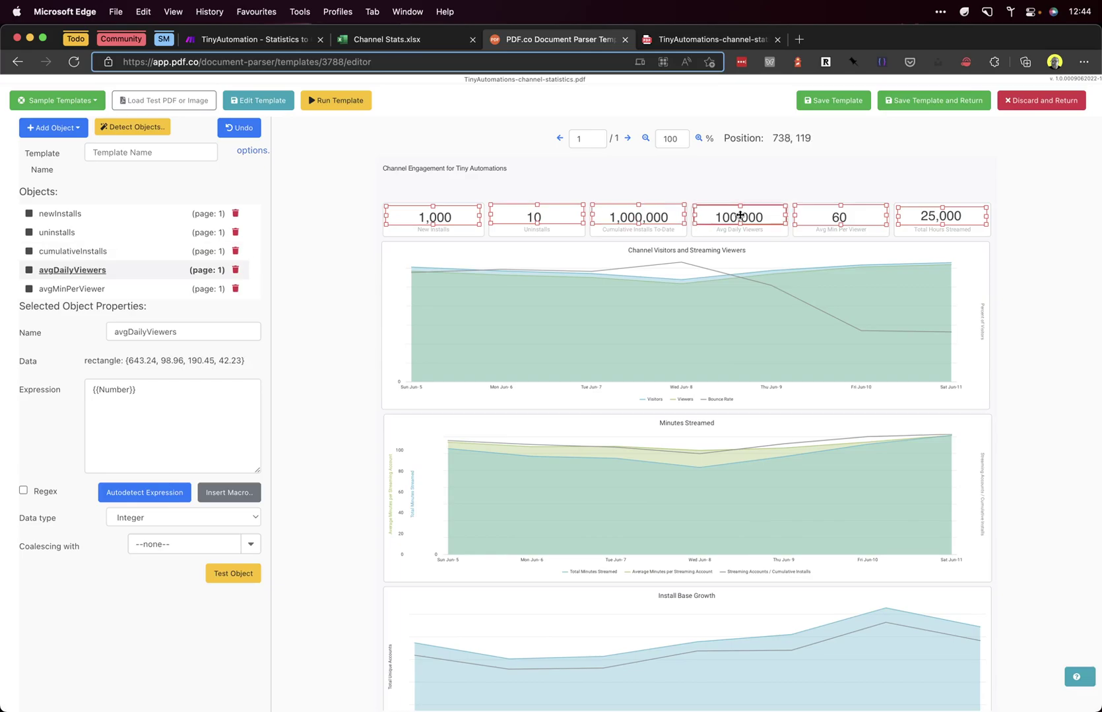
{"action": "left_click", "coordinate": [825, 217]}
{"action": "left_click", "coordinate": [923, 219]}
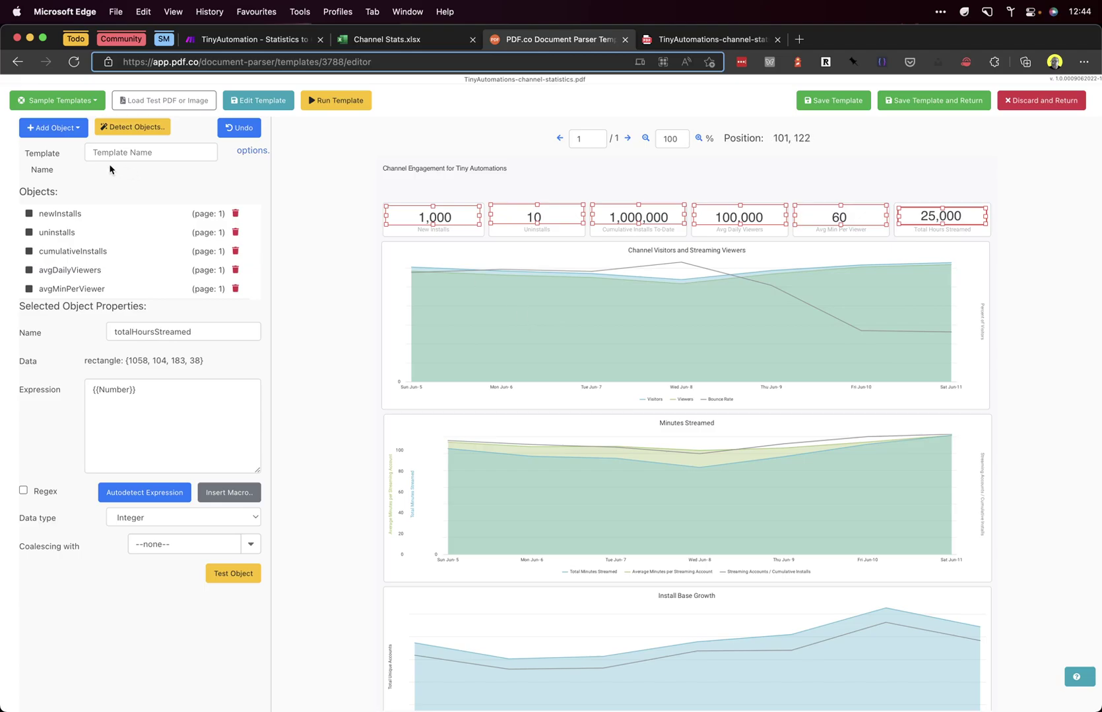
Confirm newInstalls, uninstalls and cumulativeInstalls are Integers via {{Number}}, then return to Make.
{"action": "left_click", "coordinate": [449, 218]}
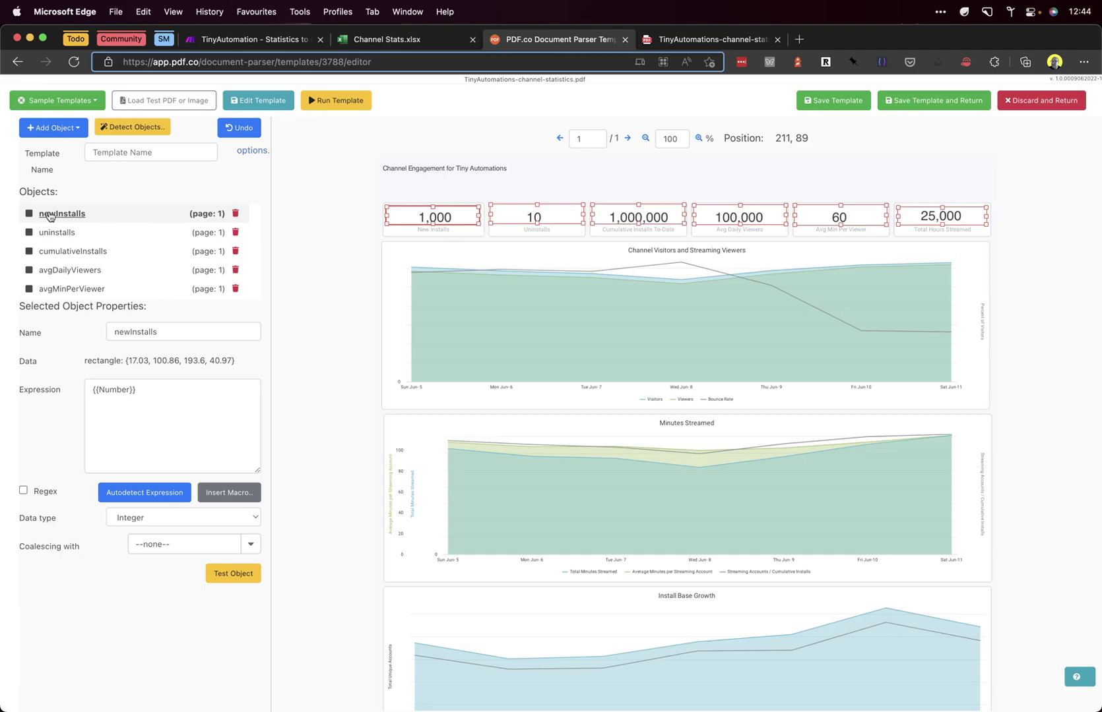
{"action": "left_click", "coordinate": [500, 218]}
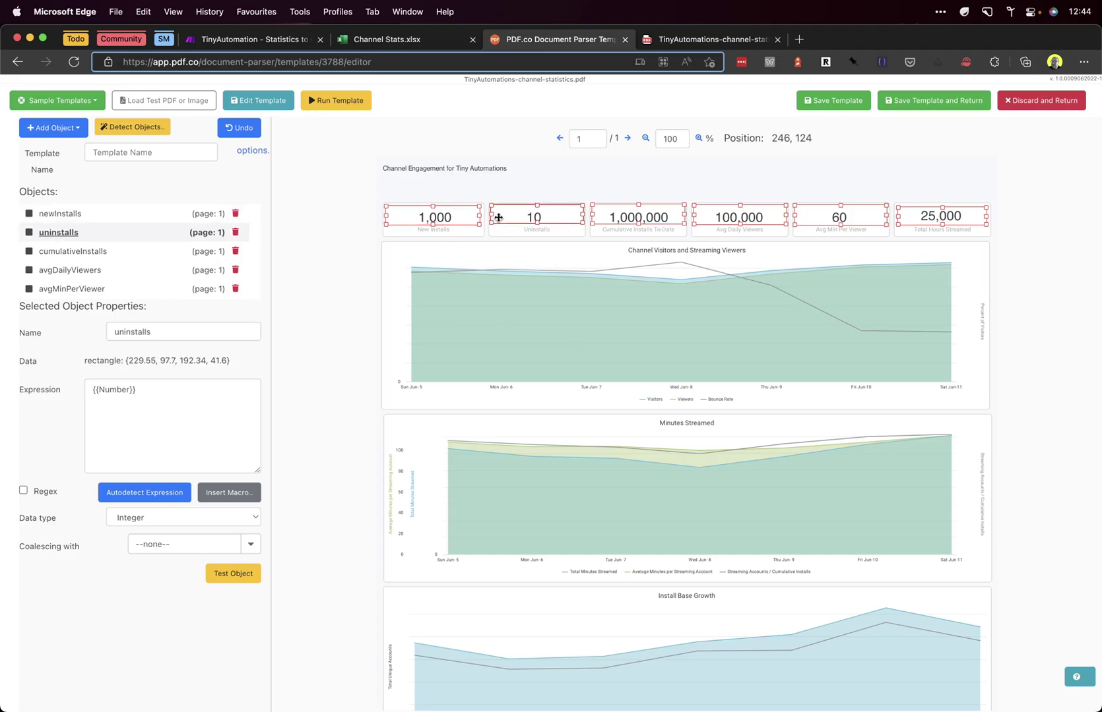
{"action": "left_click", "coordinate": [626, 218]}
{"action": "left_click", "coordinate": [305, 39]}
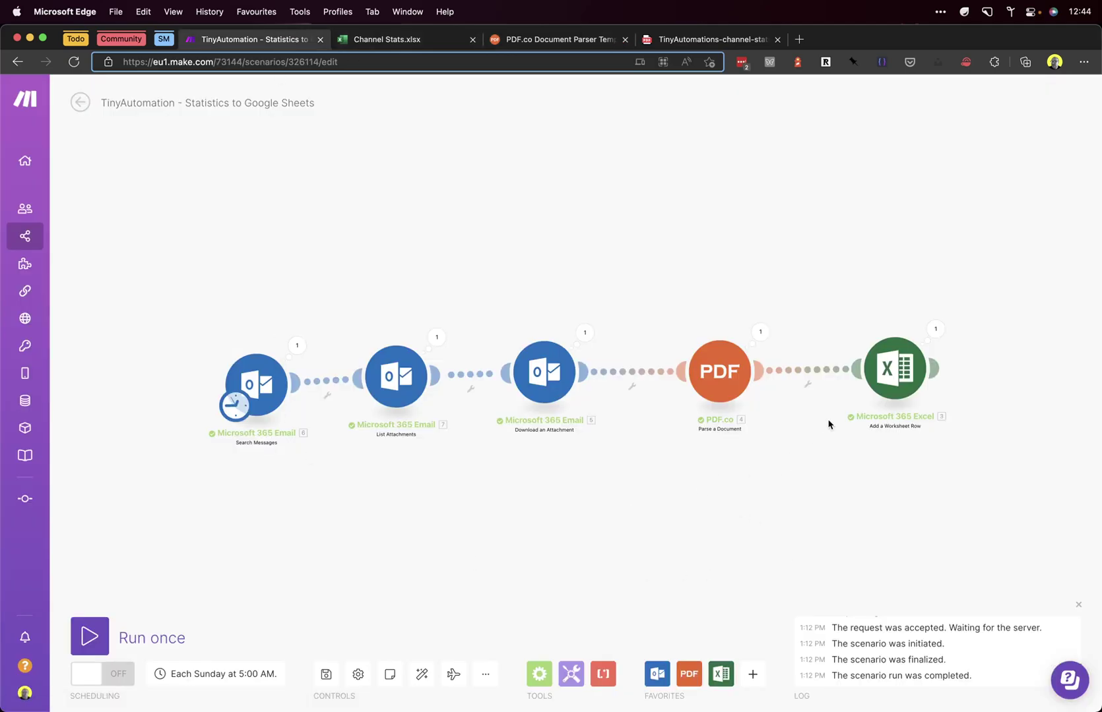
Inspect the Microsoft 365 Excel row mappings of the parsed values, then return to the PDF.co editor.
{"action": "left_click", "coordinate": [887, 375]}
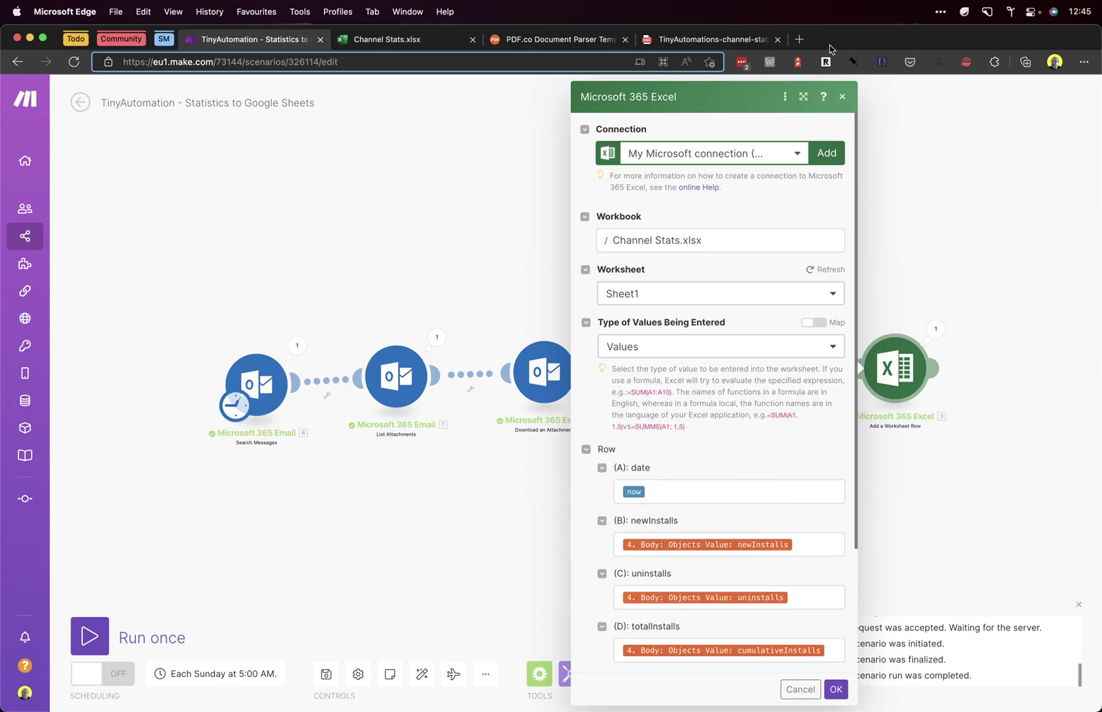
{"action": "left_click", "coordinate": [510, 42]}
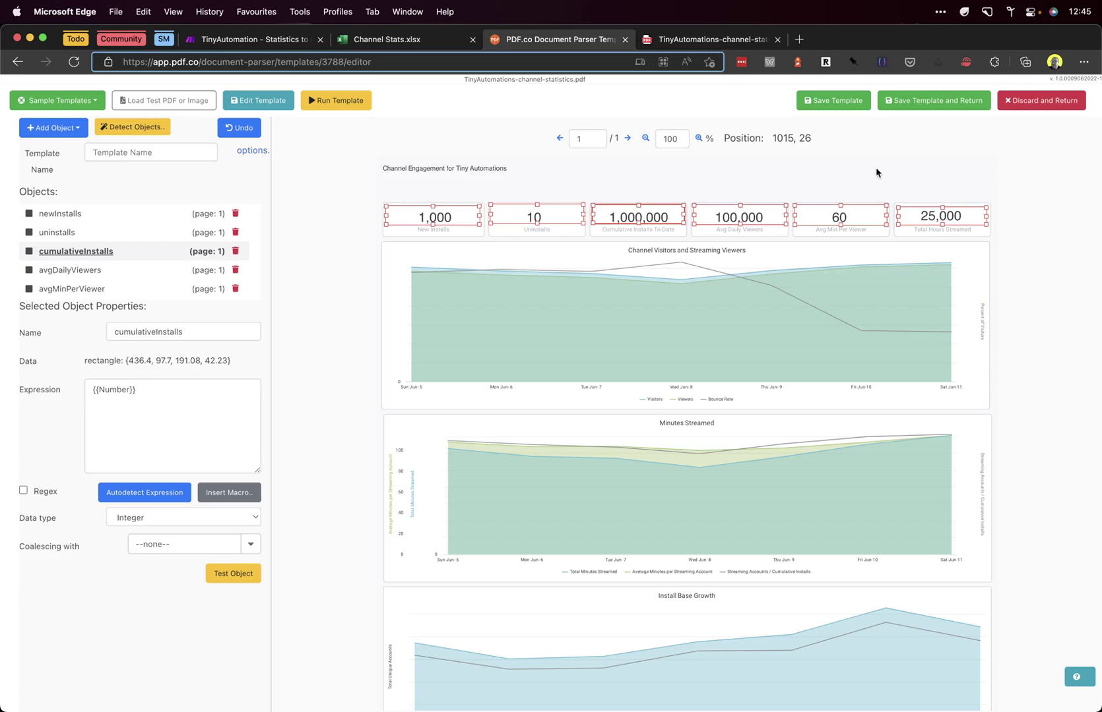
Save template 3788, select its 'ID: 3788' entry in the template list, and go back to Make.
{"action": "left_click", "coordinate": [834, 100]}
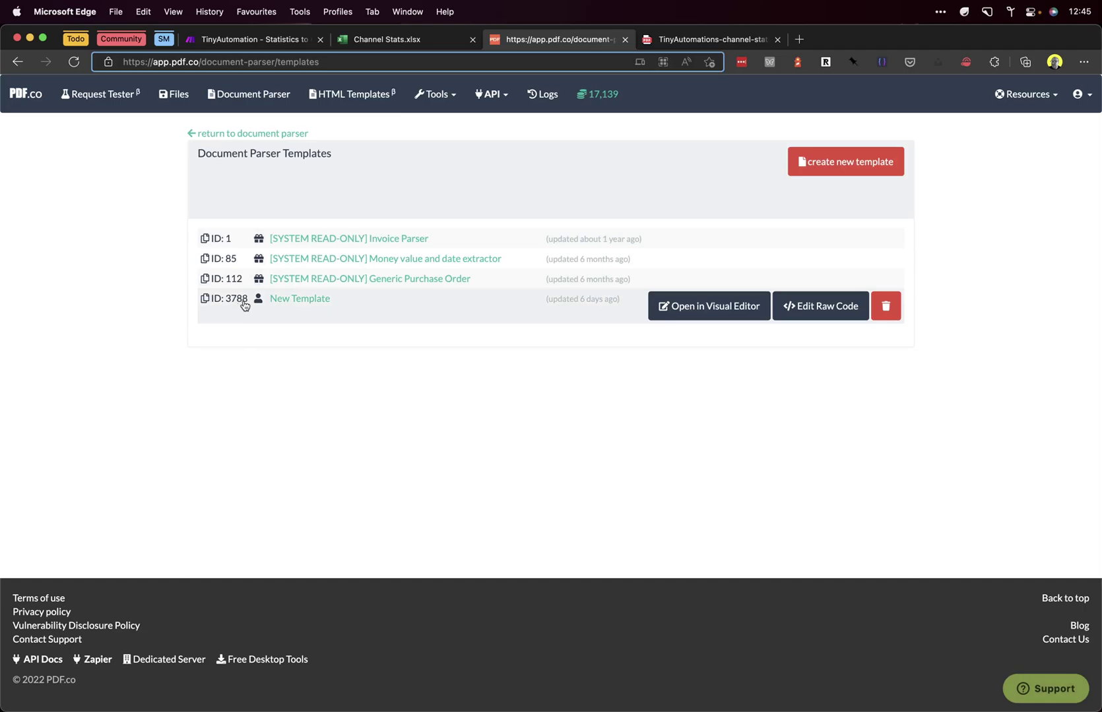
{"action": "triple_click", "coordinate": [245, 300]}
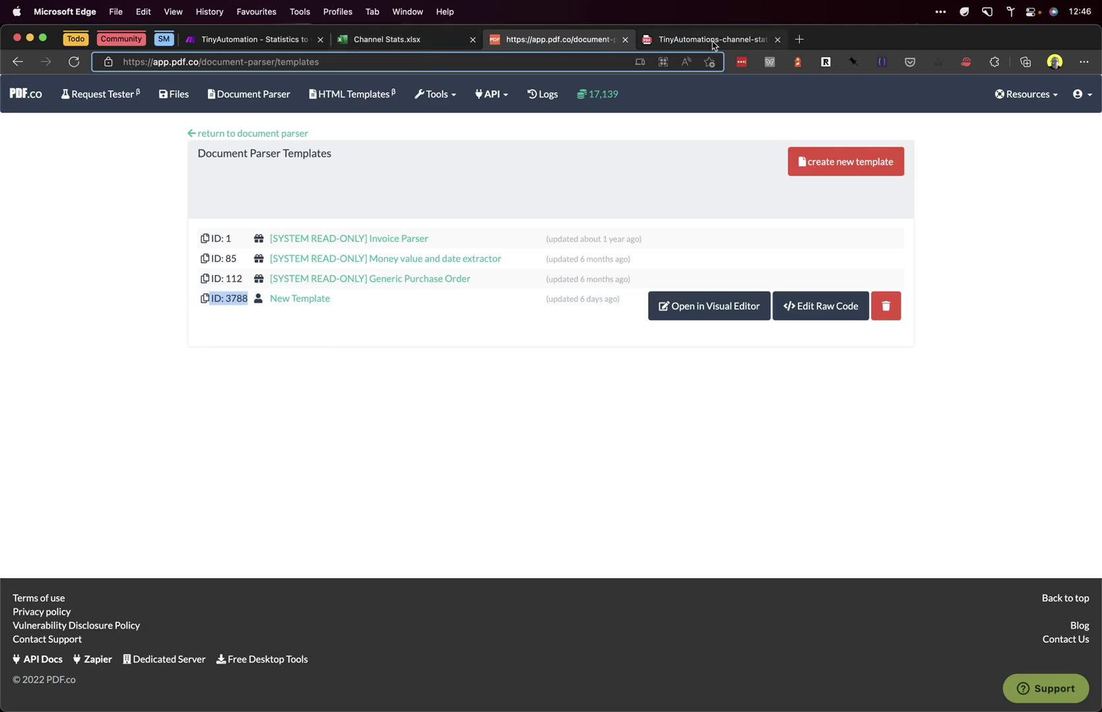
{"action": "left_click", "coordinate": [258, 41]}
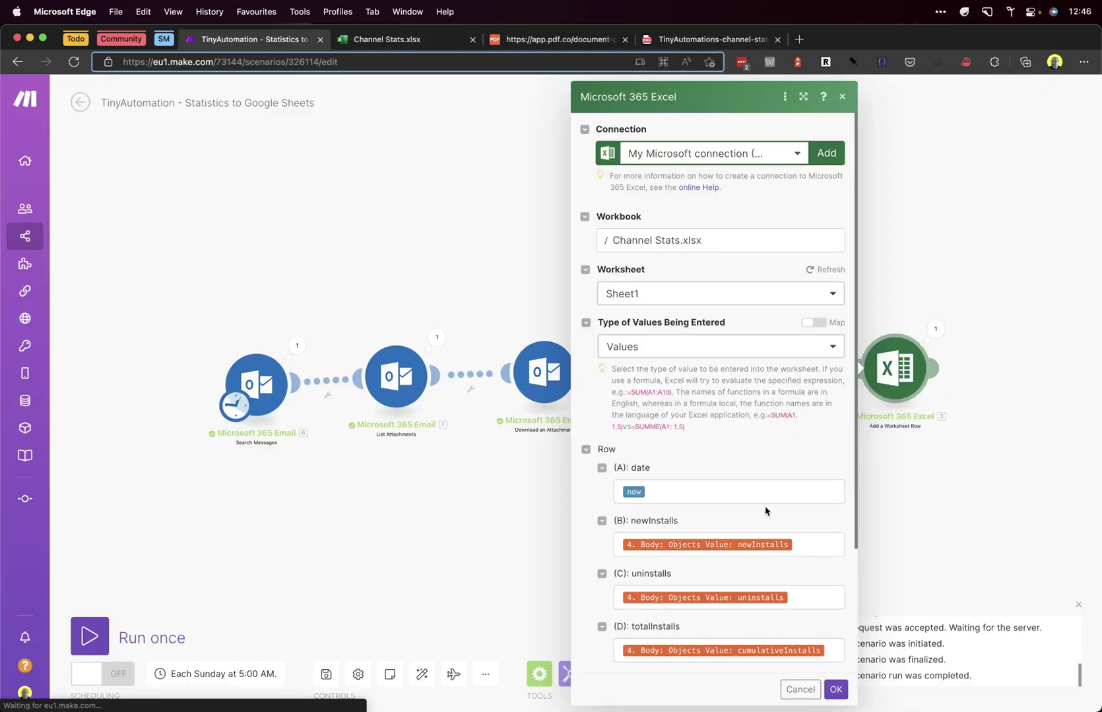
Close the Excel panel and verify the PDF.co Document Parser module's Template ID reads 3788.
{"action": "left_click", "coordinate": [515, 290]}
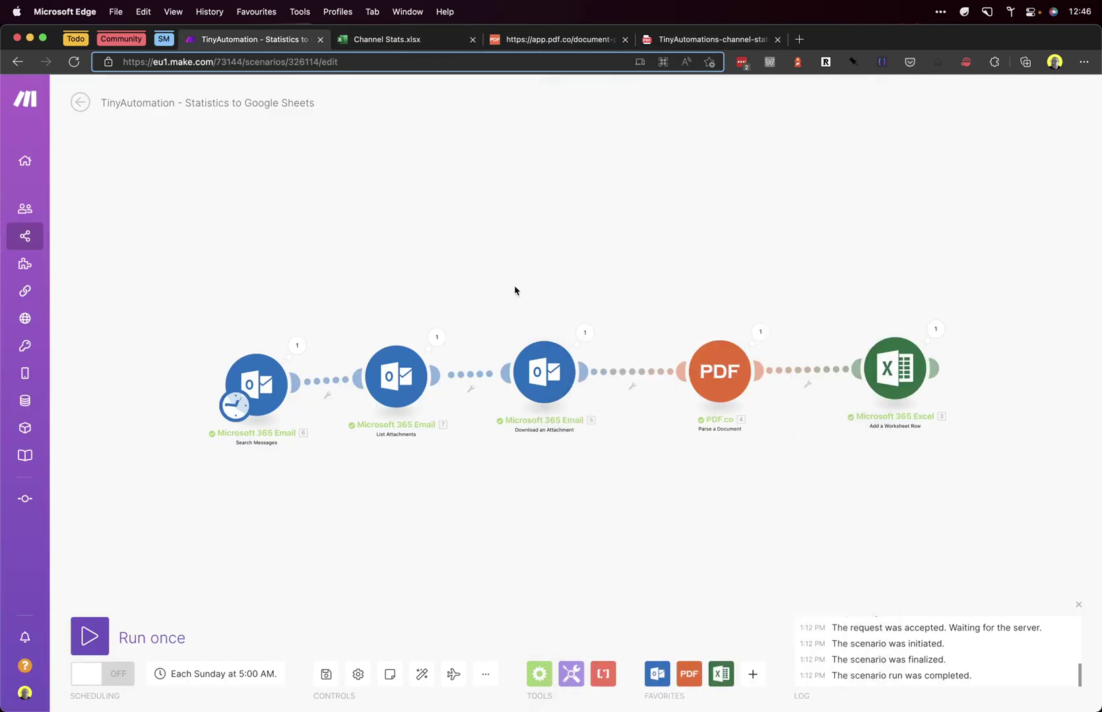
{"action": "left_click", "coordinate": [724, 369]}
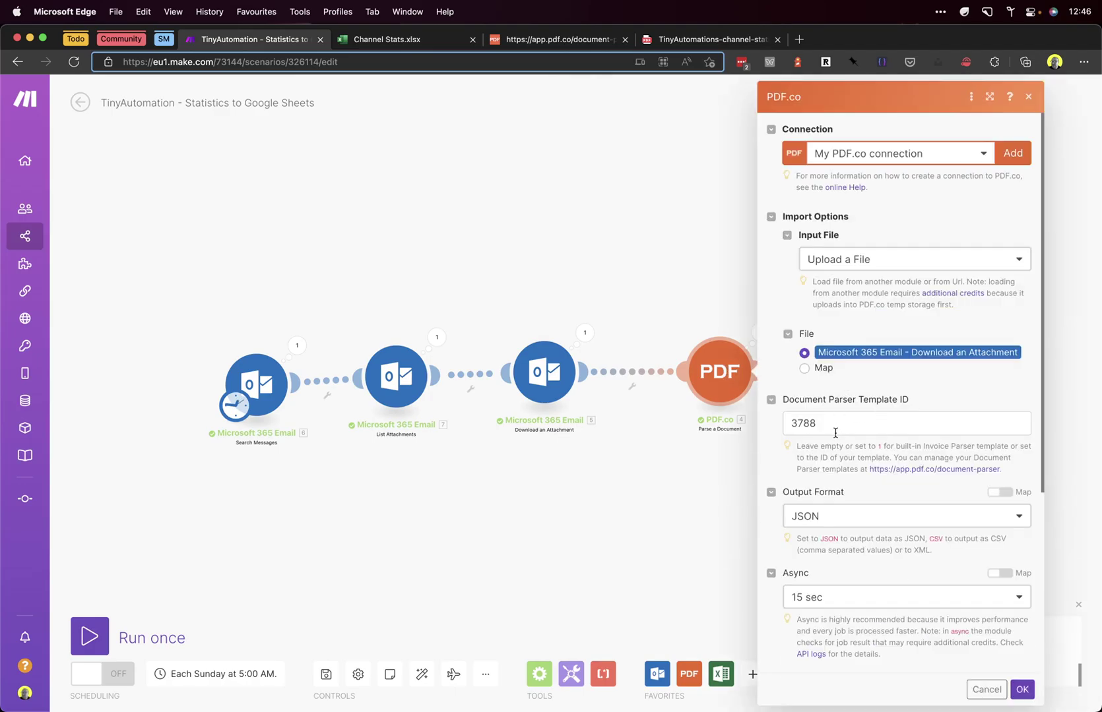
{"action": "left_click_drag", "start_coordinate": [835, 433], "coordinate": [786, 426]}
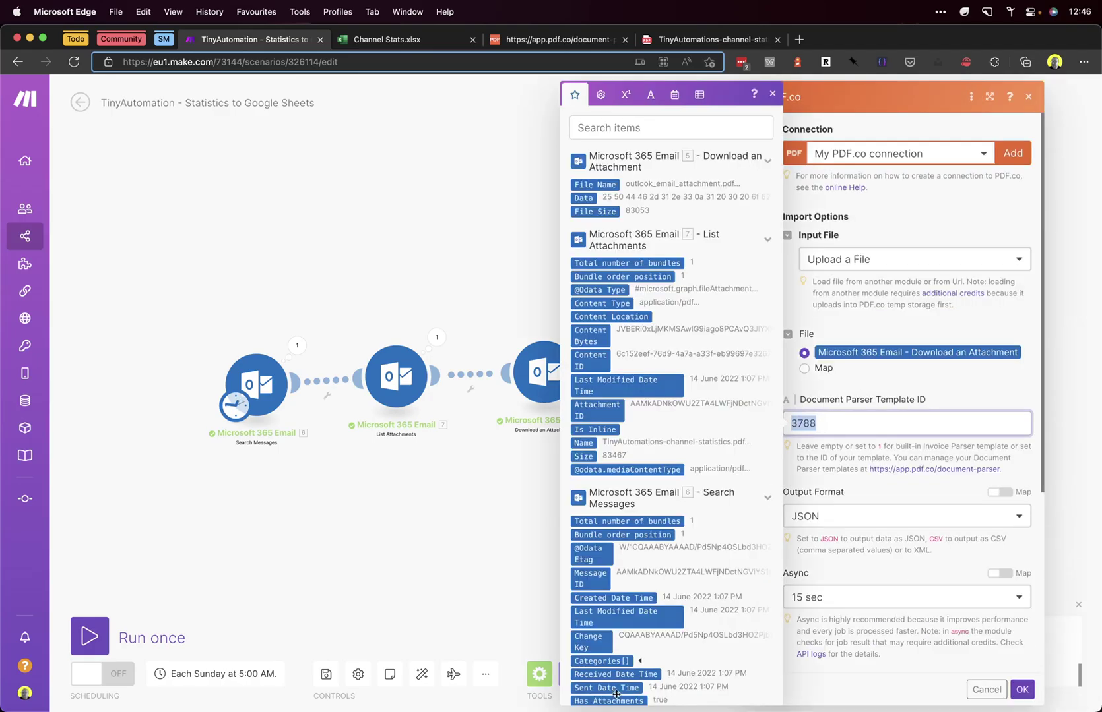
{"action": "left_click", "coordinate": [394, 520]}
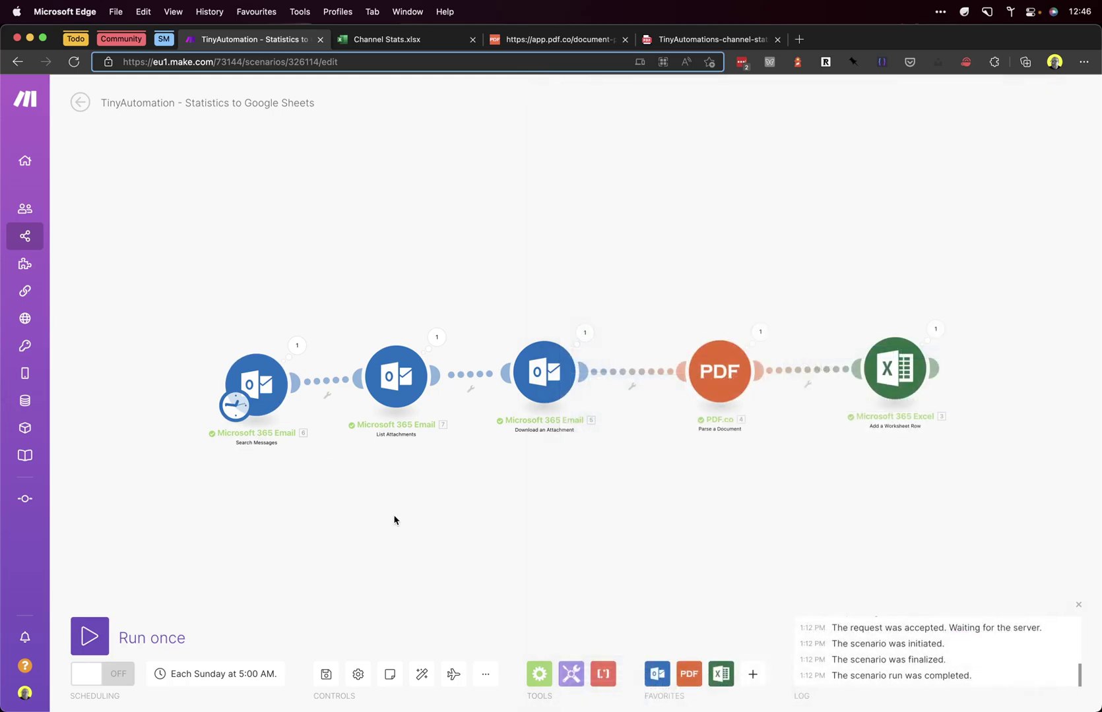